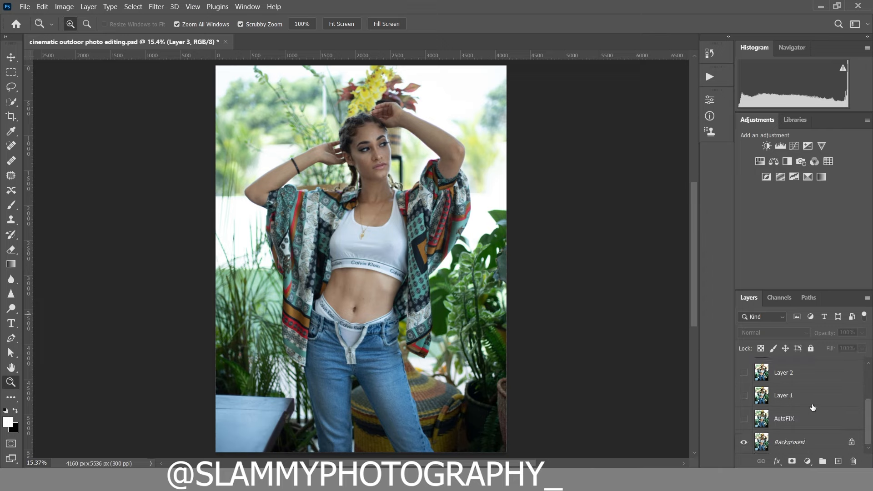
Delete all layers from AutoFIX up to Layer 3, leaving only the Background layer.
{"action": "left_click", "coordinate": [803, 425]}
{"action": "scroll", "coordinate": [803, 422], "scroll_direction": "up", "scroll_amount": 3}
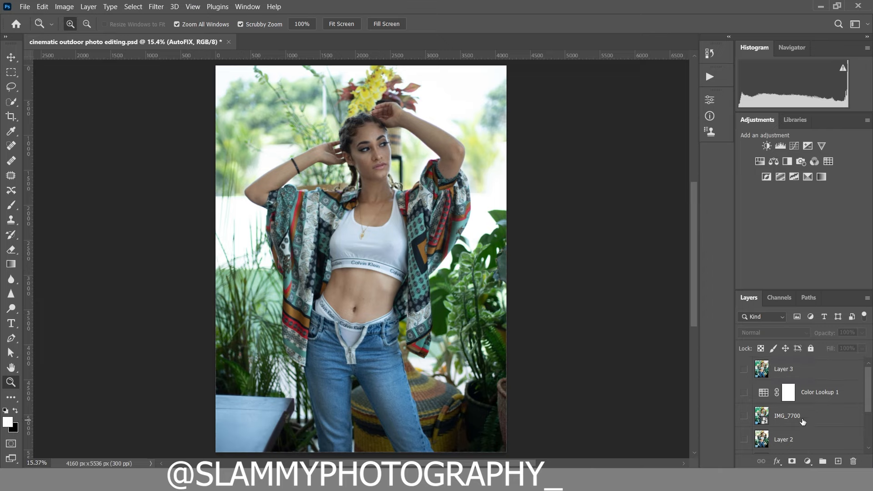
{"action": "left_click", "coordinate": [798, 374], "text": "shift"}
{"action": "left_click_drag", "start_coordinate": [811, 409], "coordinate": [845, 459]}
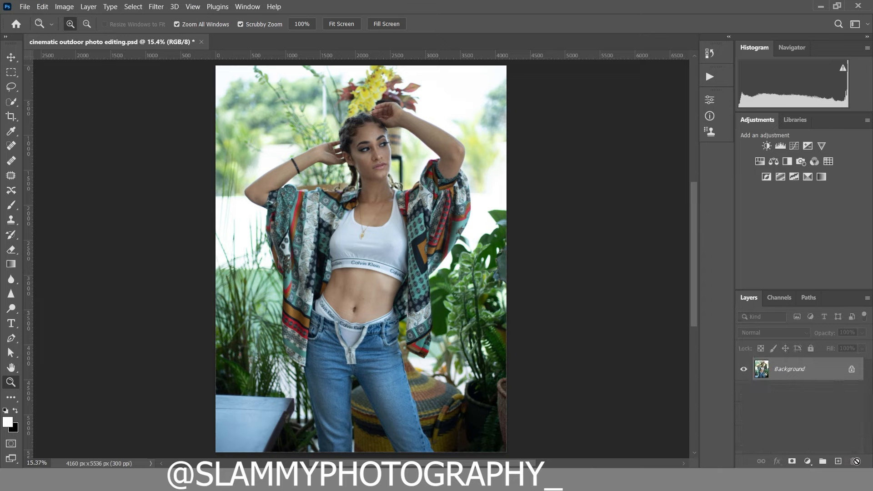
Remove the small blemishes on the woman's cheeks and forehead with the Spot Healing Brush at size 40.
{"action": "left_click_drag", "start_coordinate": [368, 143], "coordinate": [419, 246]}
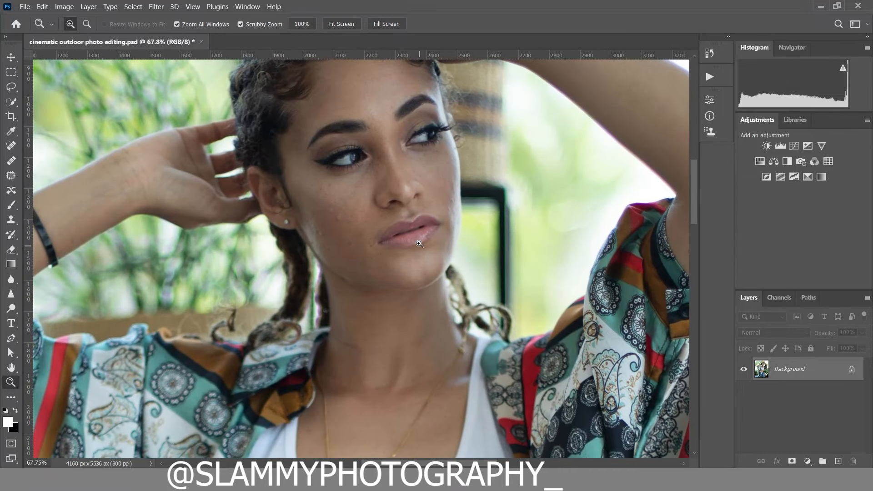
{"action": "scroll", "coordinate": [396, 198], "scroll_direction": "up", "scroll_amount": 3}
{"action": "left_click", "coordinate": [14, 146]}
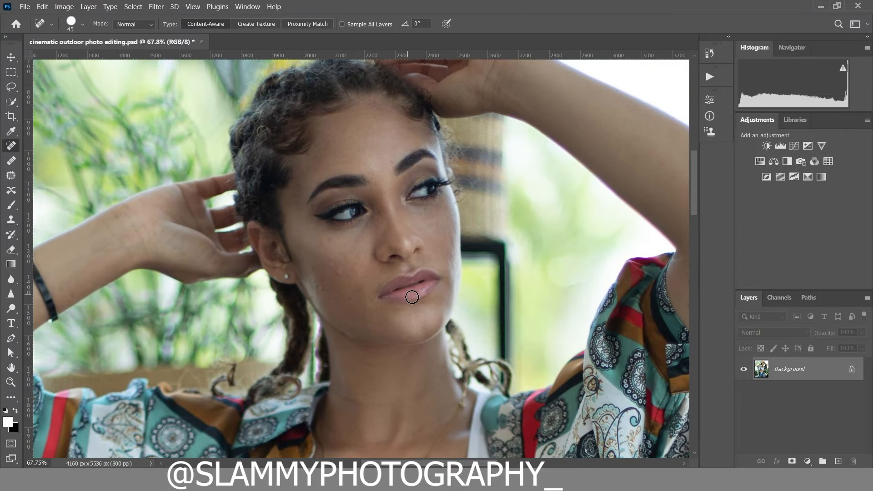
{"action": "key", "text": "bracketleft"}
{"action": "left_click", "coordinate": [321, 288]}
{"action": "left_click", "coordinate": [310, 276]}
{"action": "left_click", "coordinate": [335, 264]}
{"action": "left_click", "coordinate": [313, 290]}
{"action": "left_click", "coordinate": [453, 252]}
{"action": "left_click", "coordinate": [377, 134]}
{"action": "left_click", "coordinate": [363, 178]}
{"action": "left_click", "coordinate": [193, 7]}
{"action": "left_click", "coordinate": [216, 108]}
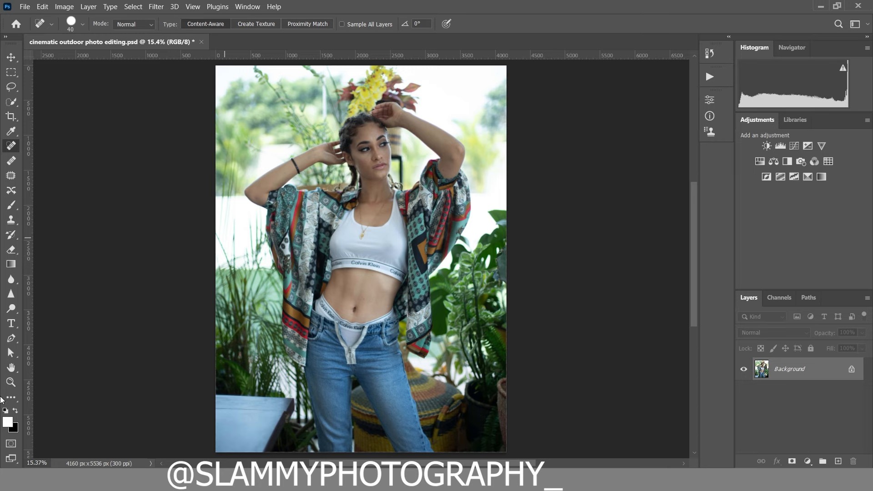
Run the autoFix FS action on the portrait to smooth the skin.
{"action": "left_click", "coordinate": [11, 382]}
{"action": "left_click_drag", "start_coordinate": [373, 137], "coordinate": [429, 238]}
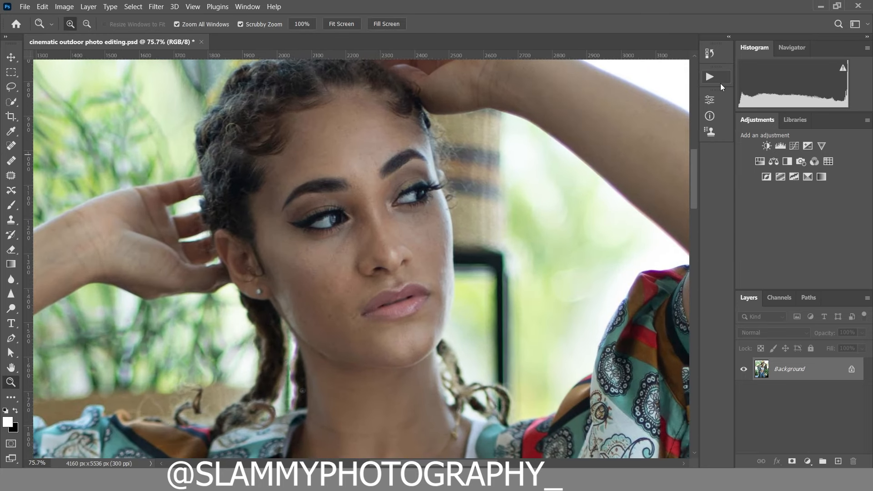
{"action": "left_click", "coordinate": [716, 80]}
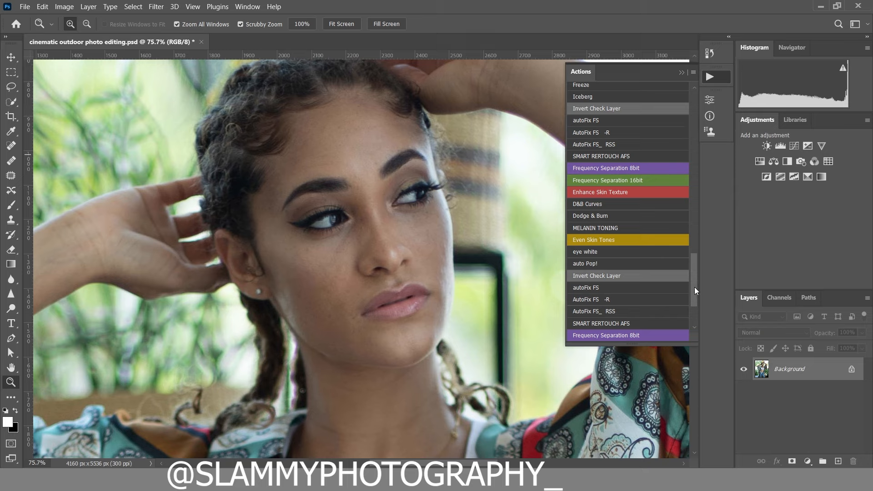
{"action": "scroll", "coordinate": [694, 288], "scroll_direction": "down", "scroll_amount": 4}
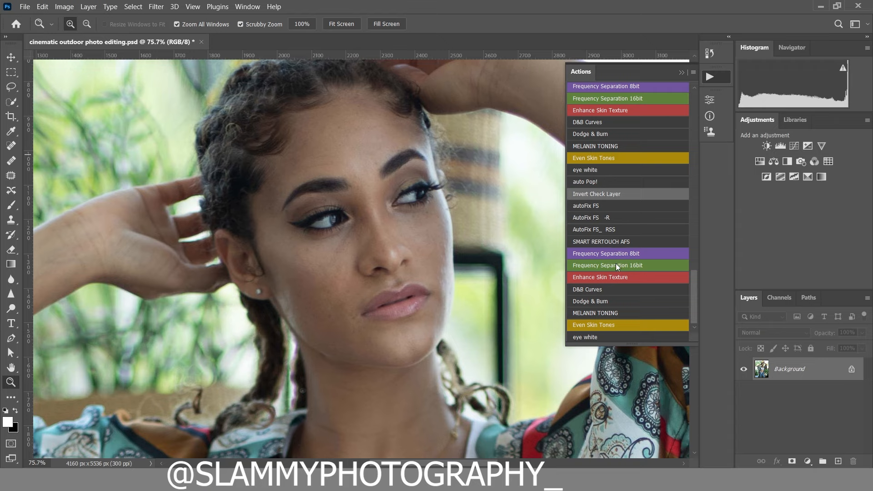
{"action": "left_click", "coordinate": [598, 206]}
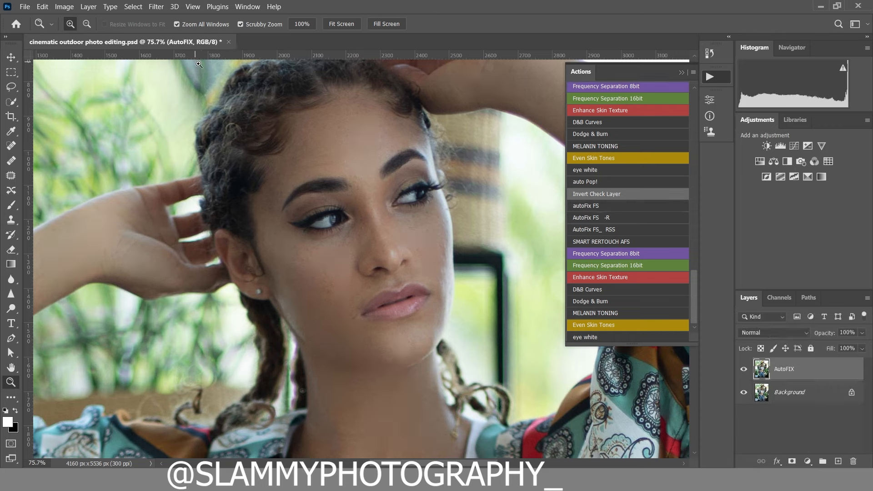
Compare the face and the whole photo with the AutoFIX layer hidden and shown.
{"action": "left_click", "coordinate": [746, 370]}
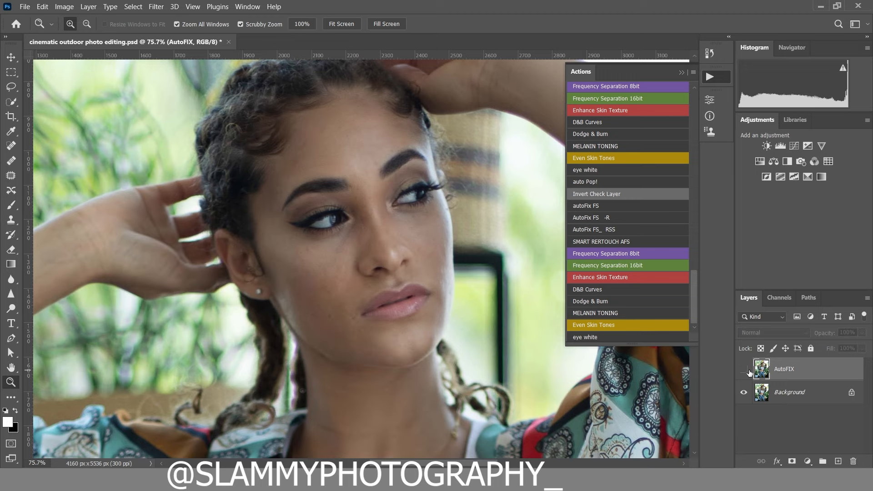
{"action": "left_click", "coordinate": [746, 370]}
{"action": "left_click", "coordinate": [193, 7]}
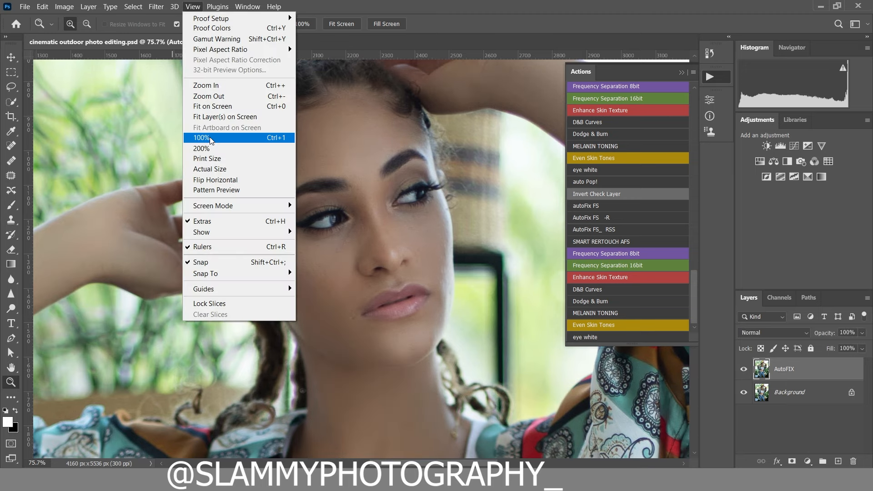
{"action": "left_click", "coordinate": [220, 108]}
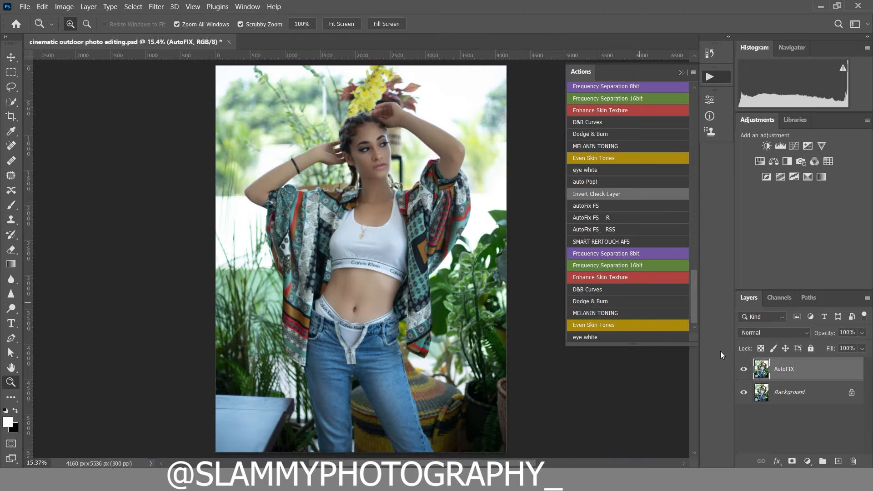
{"action": "left_click", "coordinate": [740, 370]}
{"action": "left_click", "coordinate": [741, 370]}
{"action": "left_click", "coordinate": [740, 370]}
{"action": "left_click", "coordinate": [741, 370]}
{"action": "left_click_drag", "start_coordinate": [378, 115], "coordinate": [384, 115]}
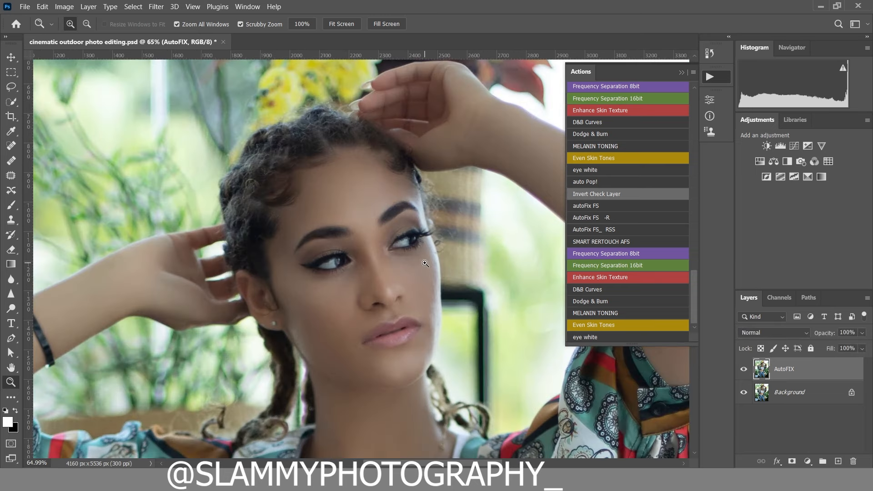
{"action": "left_click", "coordinate": [743, 372]}
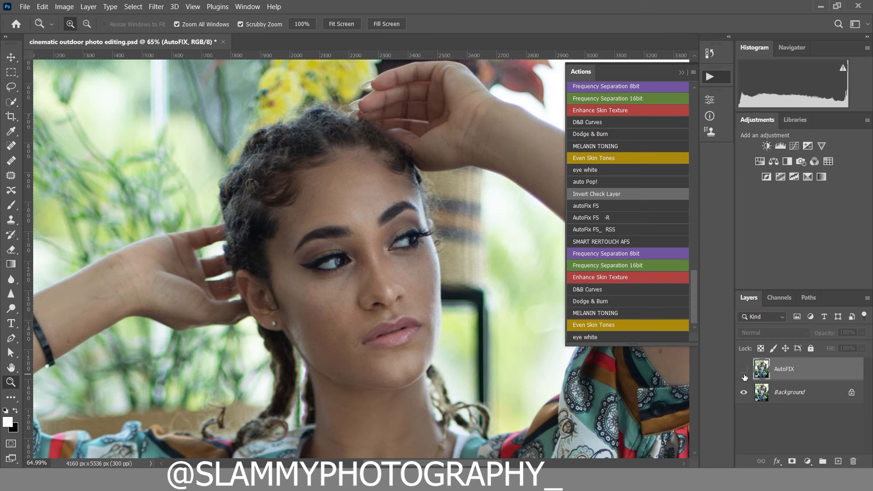
{"action": "left_click", "coordinate": [744, 370]}
{"action": "left_click", "coordinate": [193, 6]}
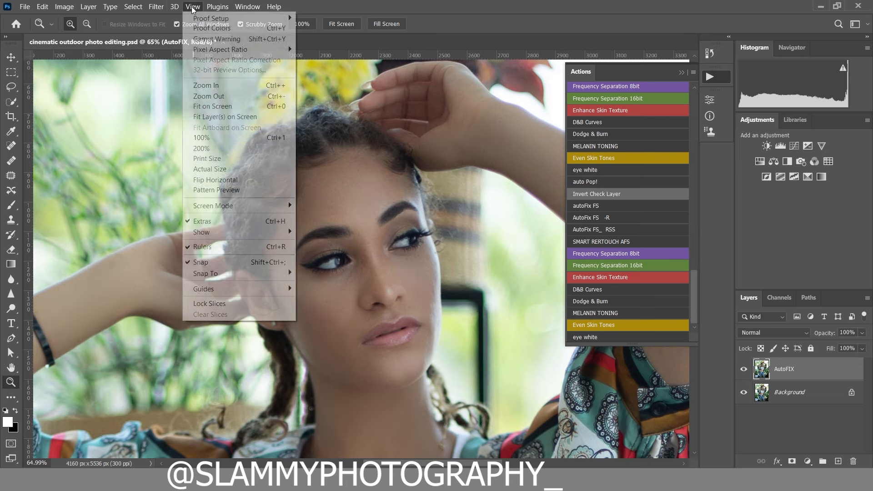
{"action": "left_click", "coordinate": [213, 106]}
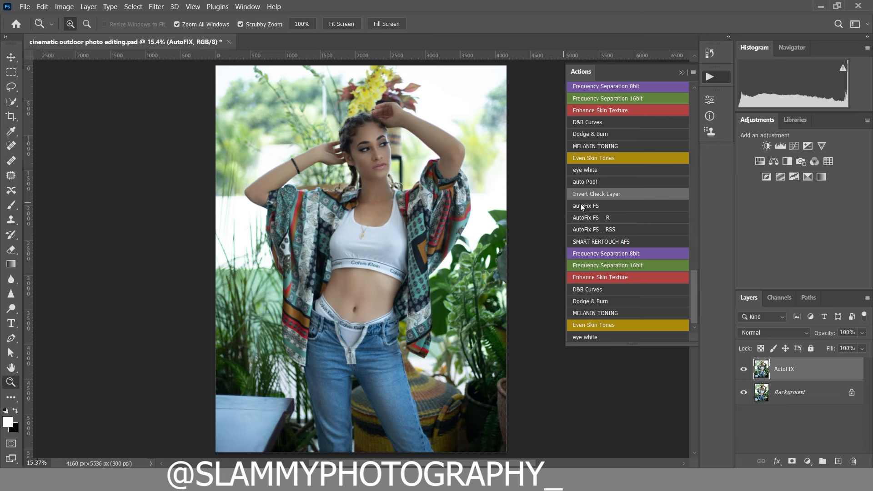
Compare the AutoFIX retouch before and after on the abdomen, and inspect the skin on the face and raised arm.
{"action": "left_click_drag", "start_coordinate": [338, 290], "coordinate": [471, 337]}
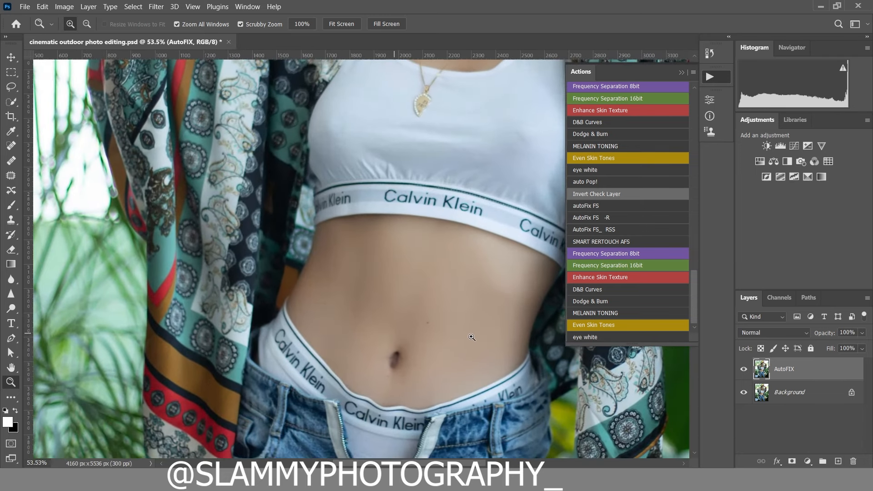
{"action": "left_click", "coordinate": [744, 369]}
{"action": "left_click", "coordinate": [744, 369]}
{"action": "left_click", "coordinate": [745, 369]}
{"action": "left_click", "coordinate": [744, 368]}
{"action": "left_click", "coordinate": [744, 368]}
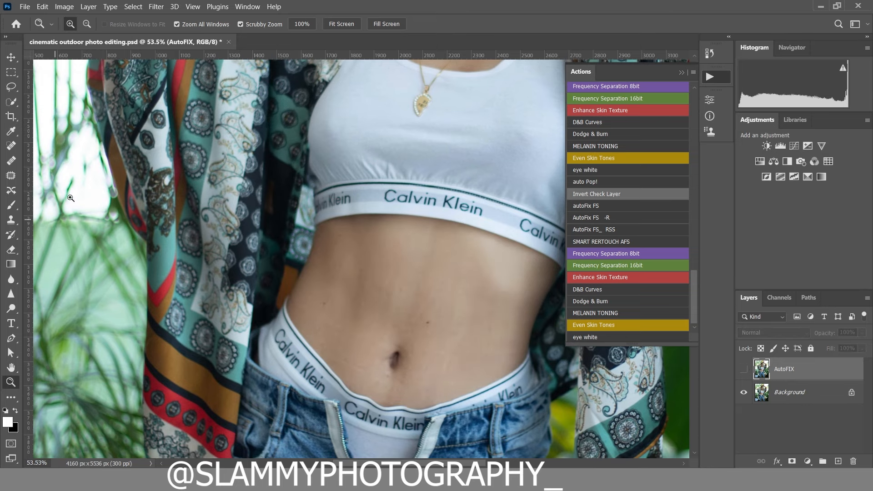
{"action": "left_click_drag", "start_coordinate": [273, 180], "coordinate": [403, 407]}
{"action": "left_click_drag", "start_coordinate": [165, 180], "coordinate": [139, 338]}
{"action": "left_click_drag", "start_coordinate": [477, 298], "coordinate": [50, 188]}
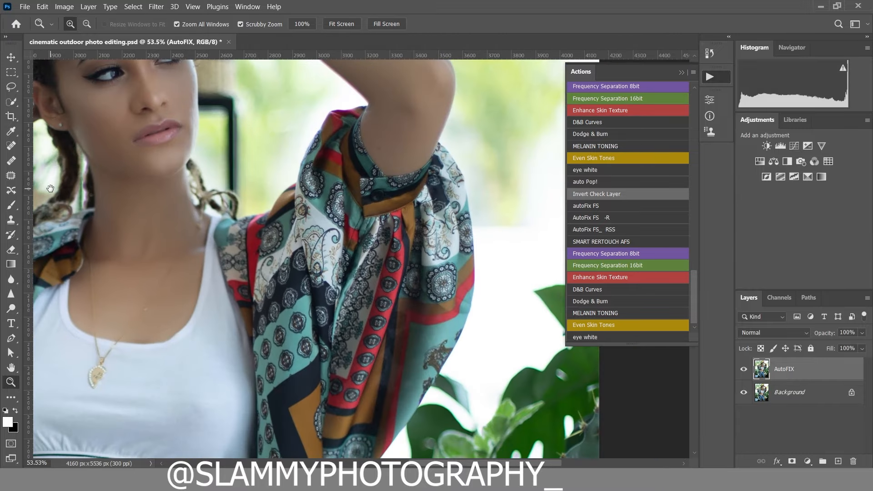
{"action": "left_click_drag", "start_coordinate": [213, 159], "coordinate": [217, 371]}
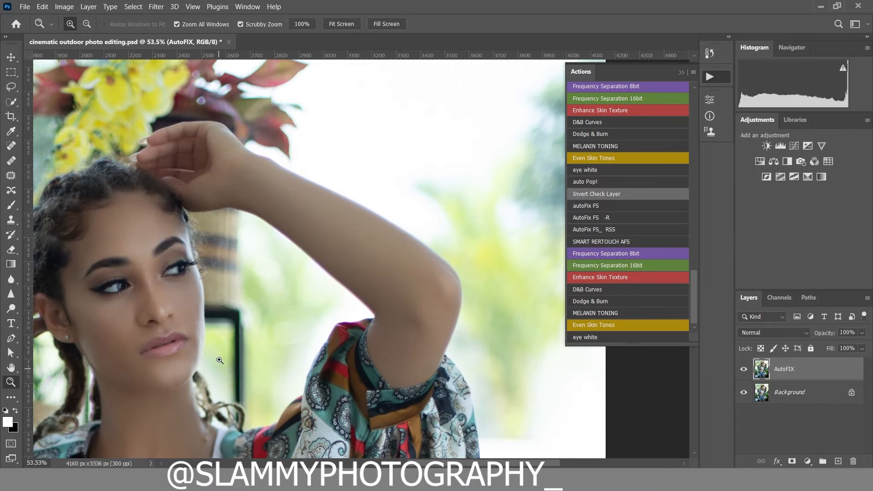
{"action": "left_click", "coordinate": [192, 6]}
{"action": "left_click", "coordinate": [218, 106]}
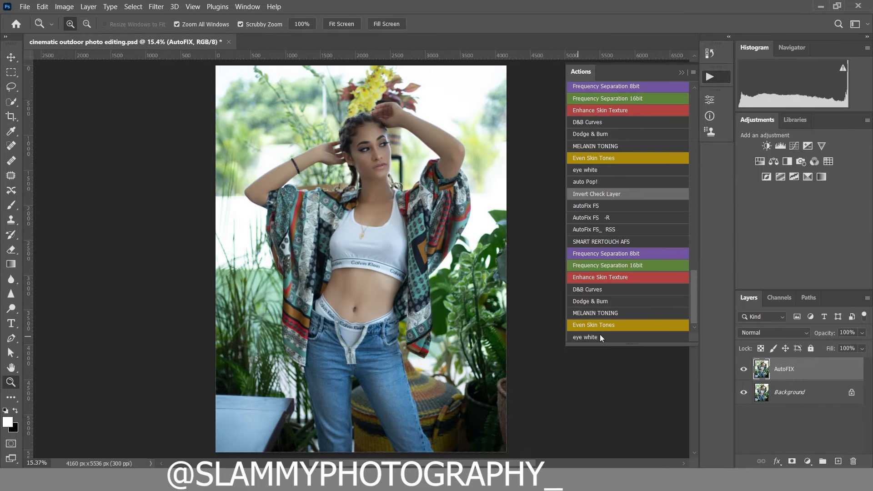
Turn off Button Mode for the actions and collapse the first All-in-All Retouching set.
{"action": "scroll", "coordinate": [623, 199], "scroll_direction": "up", "scroll_amount": 5}
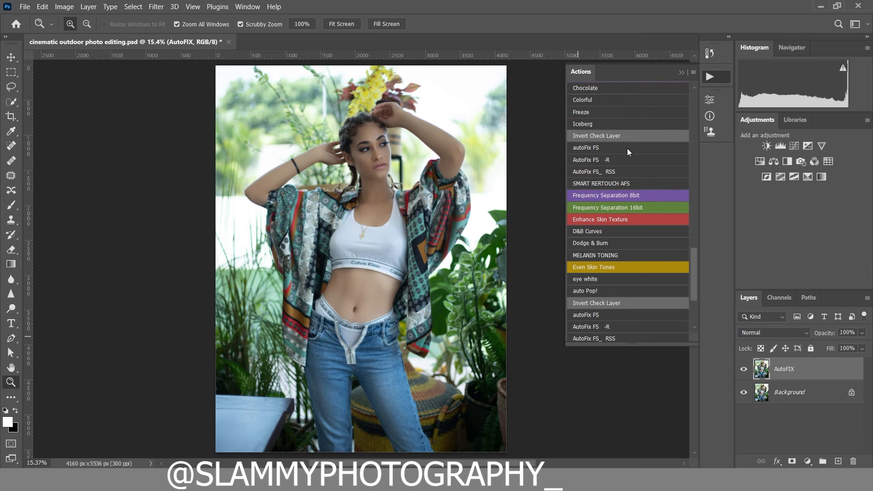
{"action": "scroll", "coordinate": [627, 151], "scroll_direction": "up", "scroll_amount": 2}
{"action": "left_click", "coordinate": [692, 75]}
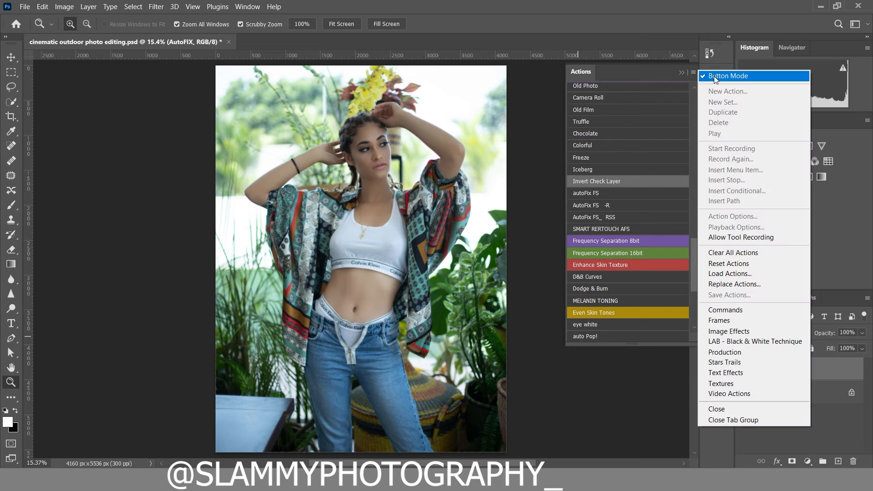
{"action": "left_click", "coordinate": [713, 76]}
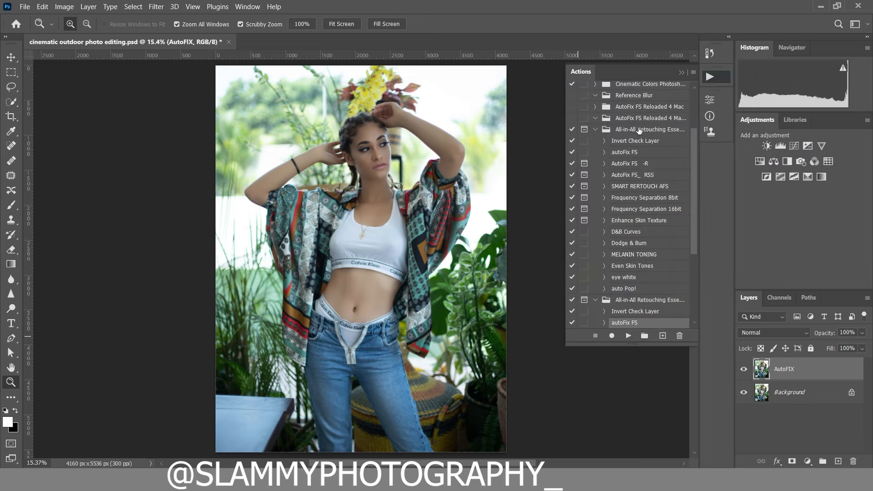
{"action": "left_click", "coordinate": [595, 129]}
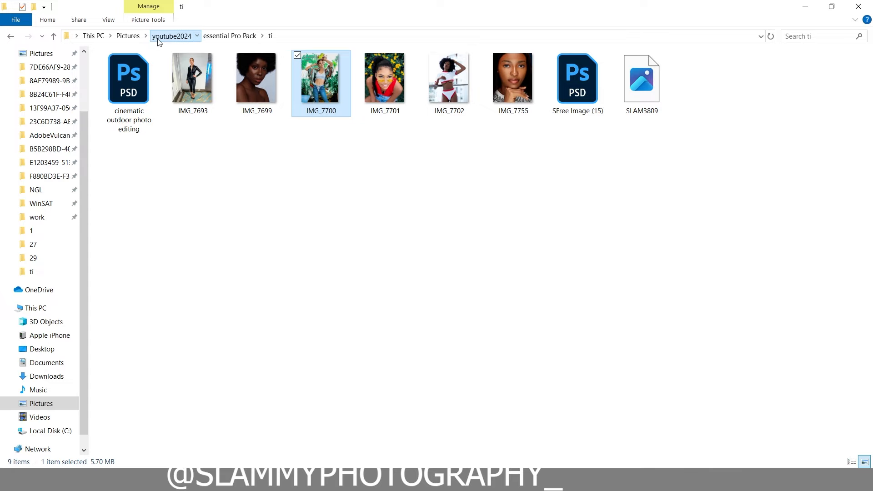
Switch to File Explorer and browse the Backgrounds for manipulations folder inside essential Pro Pack's ALL-IN-ALL folder.
{"action": "left_click", "coordinate": [177, 36]}
{"action": "double_click", "coordinate": [775, 93]}
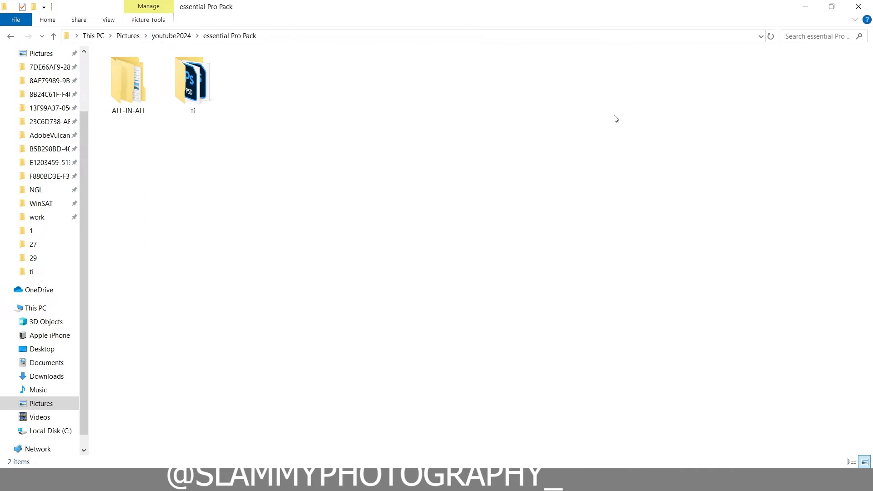
{"action": "double_click", "coordinate": [136, 107]}
{"action": "double_click", "coordinate": [123, 108]}
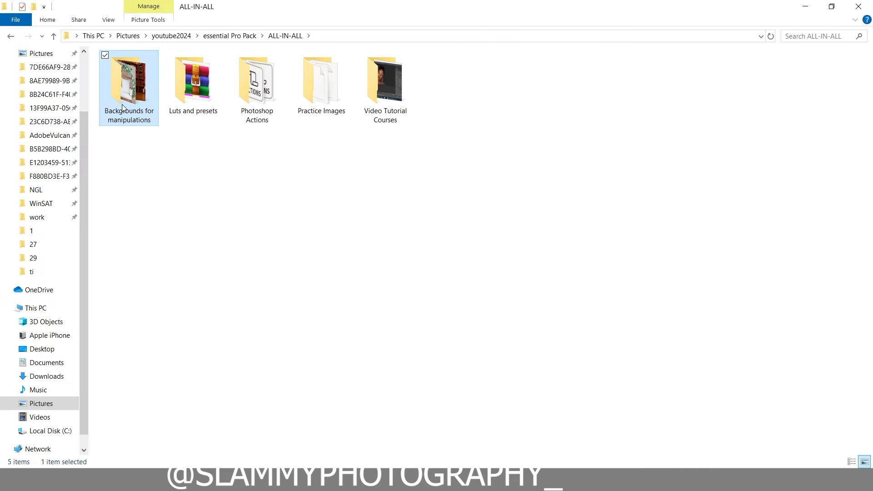
{"action": "scroll", "coordinate": [320, 285], "scroll_direction": "down", "scroll_amount": 5}
{"action": "scroll", "coordinate": [320, 285], "scroll_direction": "up", "scroll_amount": 5}
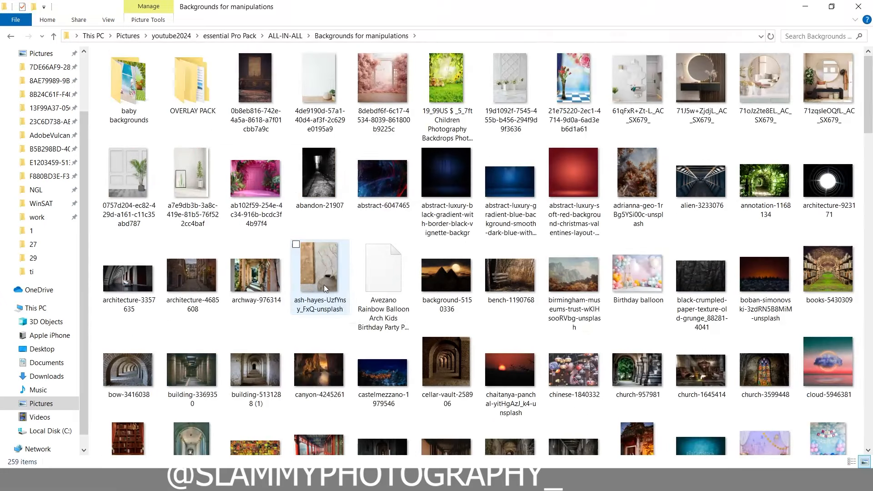
{"action": "left_click", "coordinate": [12, 36]}
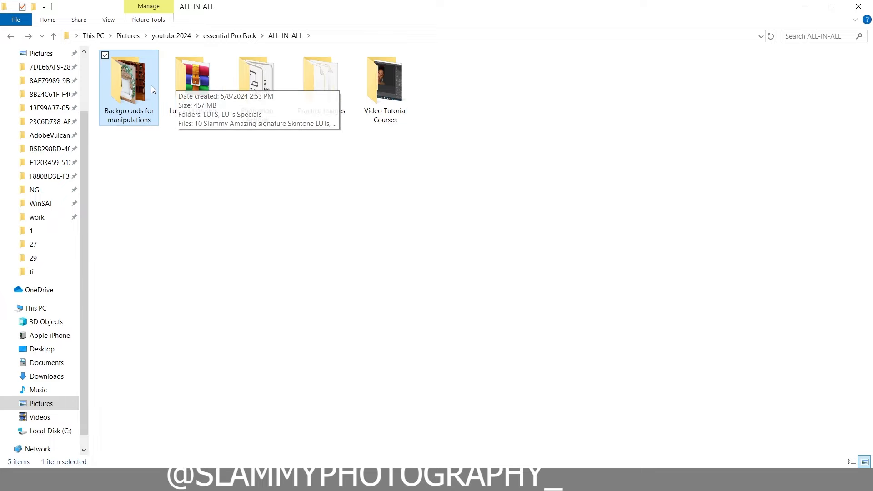
Look through the baby backgrounds folder inside Backgrounds for manipulations.
{"action": "double_click", "coordinate": [129, 97]}
{"action": "double_click", "coordinate": [124, 97]}
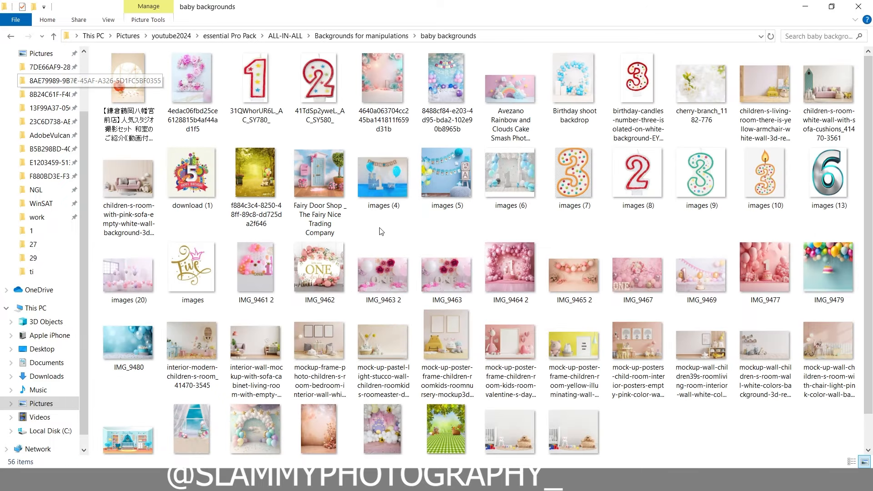
{"action": "scroll", "coordinate": [163, 146], "scroll_direction": "down", "scroll_amount": 1}
{"action": "left_click", "coordinate": [10, 37]}
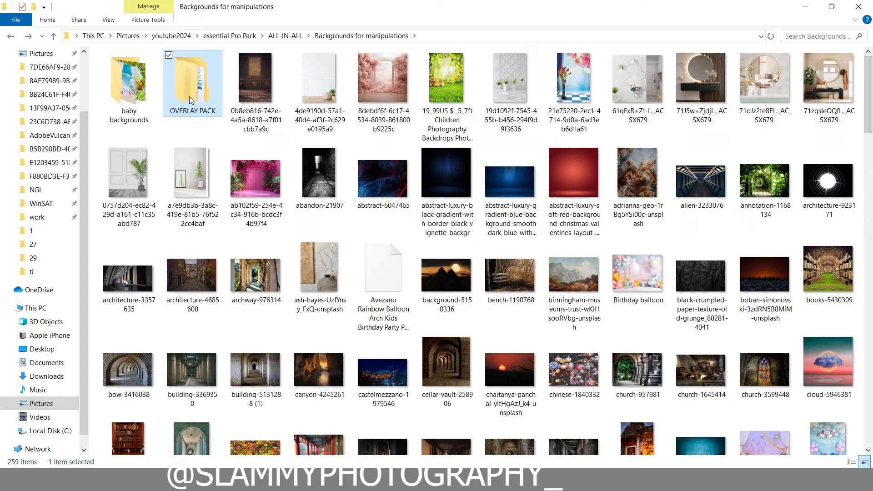
Look through the OVERLAY PACK subfolders, including Exclusive Backgrounds and SKY, and return to the ALL-IN-ALL folder.
{"action": "double_click", "coordinate": [189, 97]}
{"action": "double_click", "coordinate": [170, 100]}
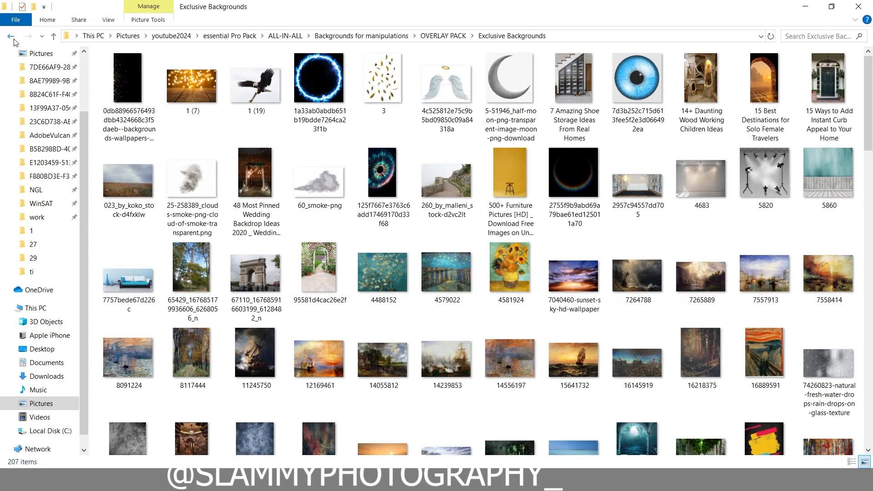
{"action": "left_click", "coordinate": [11, 37]}
{"action": "double_click", "coordinate": [274, 92]}
{"action": "left_click", "coordinate": [11, 37]}
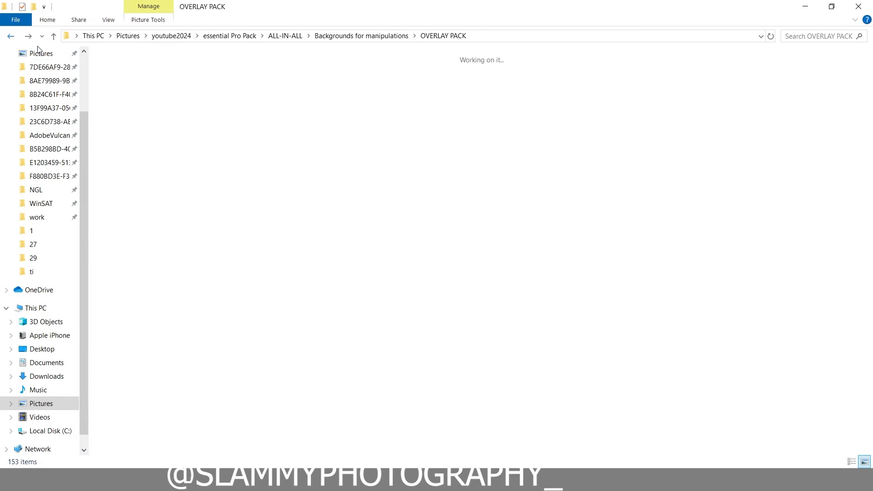
{"action": "double_click", "coordinate": [385, 86]}
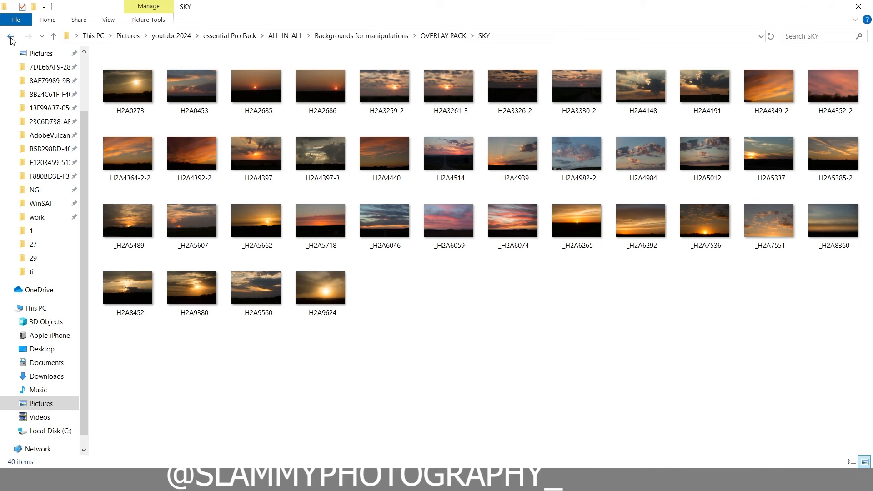
{"action": "left_click", "coordinate": [11, 36]}
{"action": "left_click", "coordinate": [11, 37]}
{"action": "left_click", "coordinate": [279, 36]}
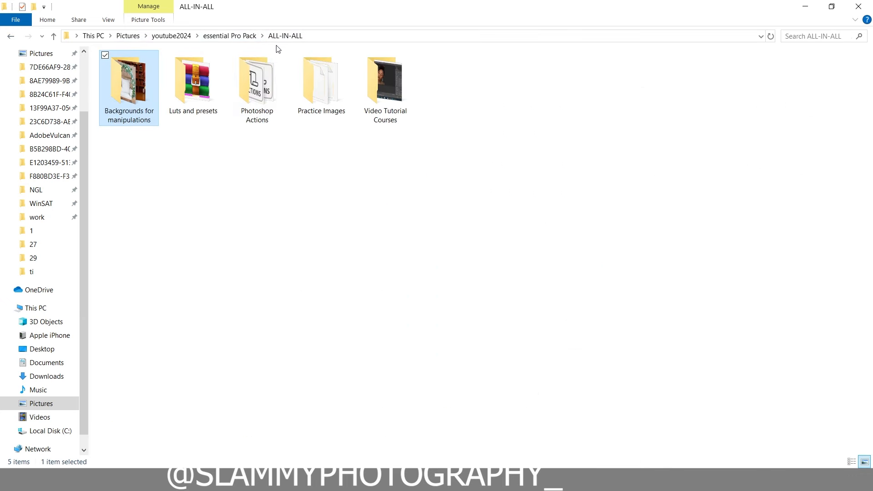
Look through the LUTs Specials folder inside Luts and presets, including Premium Outdoor LUTs, and return to Luts and presets.
{"action": "double_click", "coordinate": [191, 104]}
{"action": "double_click", "coordinate": [196, 102]}
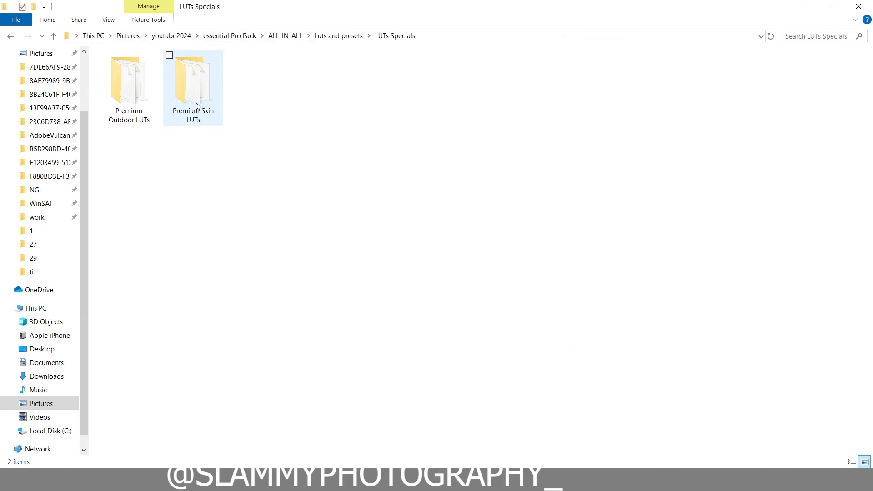
{"action": "double_click", "coordinate": [116, 86]}
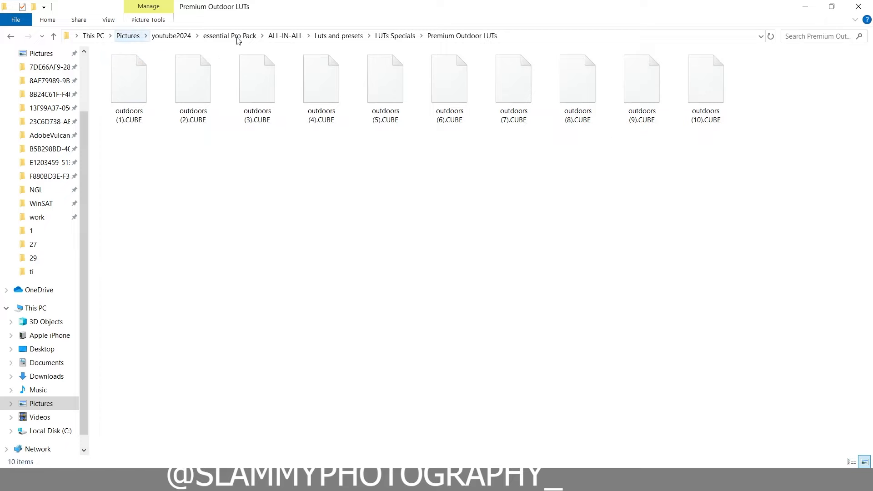
{"action": "left_click", "coordinate": [10, 38]}
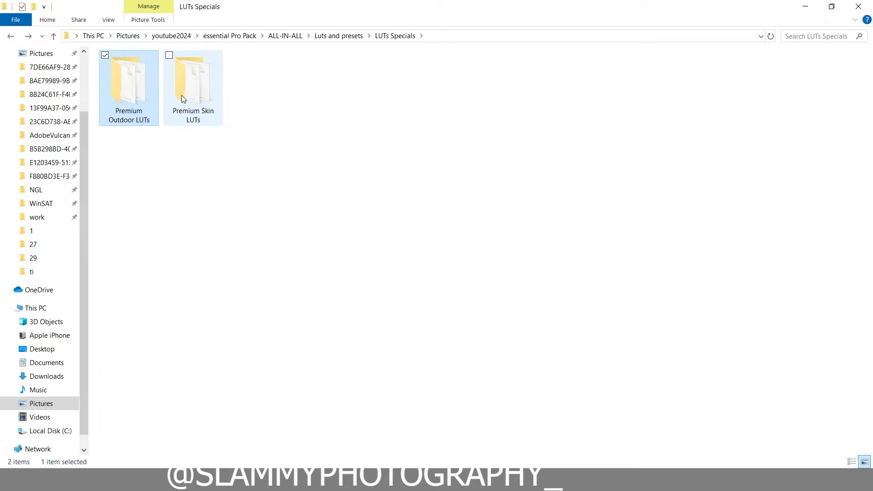
{"action": "left_click", "coordinate": [338, 36]}
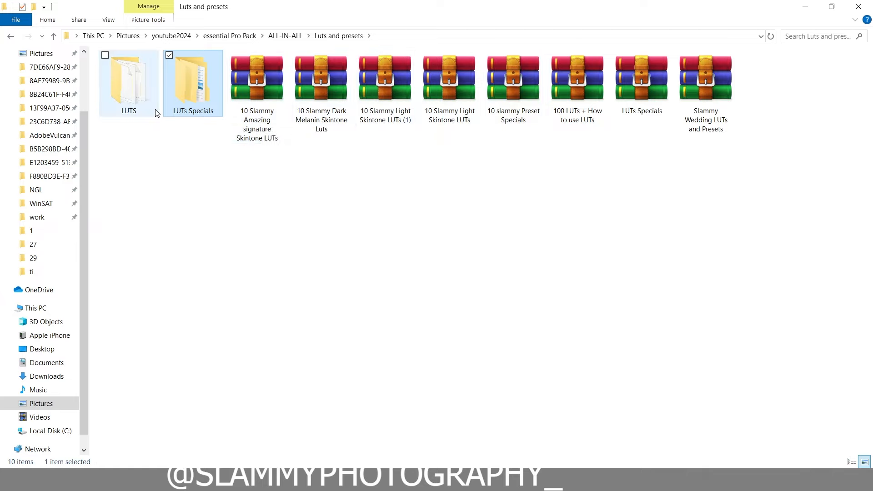
Browse the files in the LUTS folder and return to the ALL-IN-ALL folder.
{"action": "left_click", "coordinate": [117, 102]}
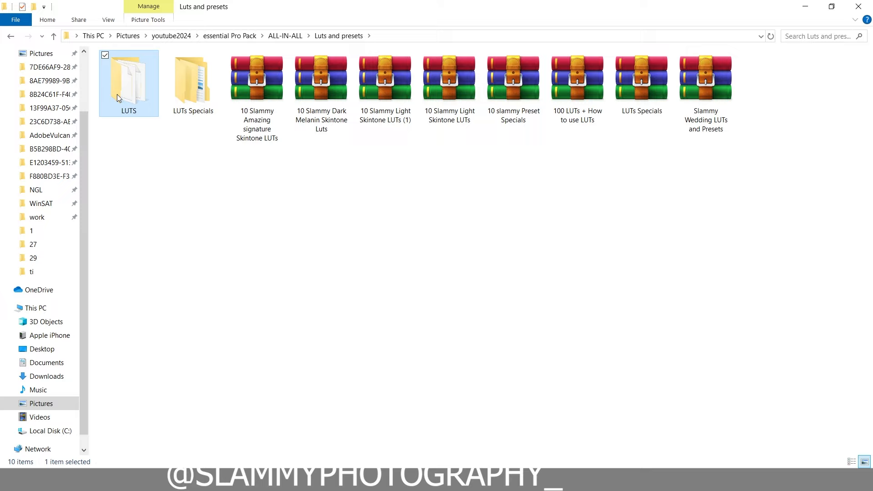
{"action": "double_click", "coordinate": [117, 94]}
{"action": "scroll", "coordinate": [448, 255], "scroll_direction": "down", "scroll_amount": 15}
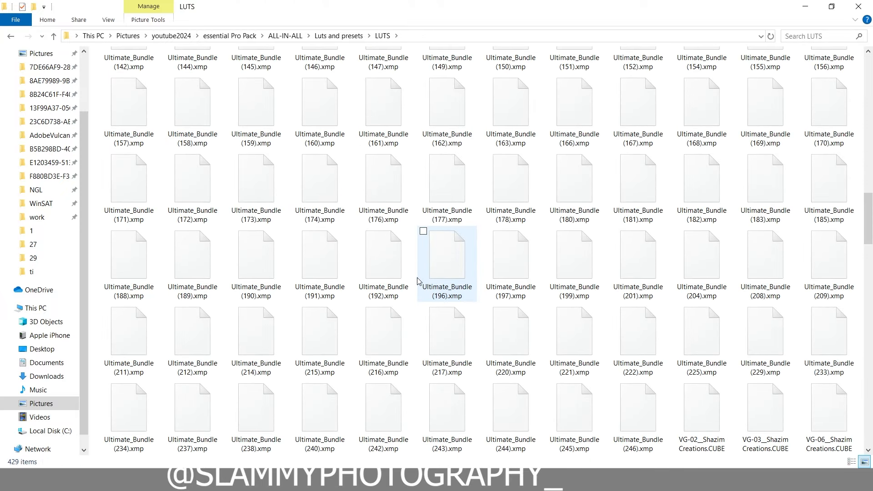
{"action": "left_click", "coordinate": [284, 35]}
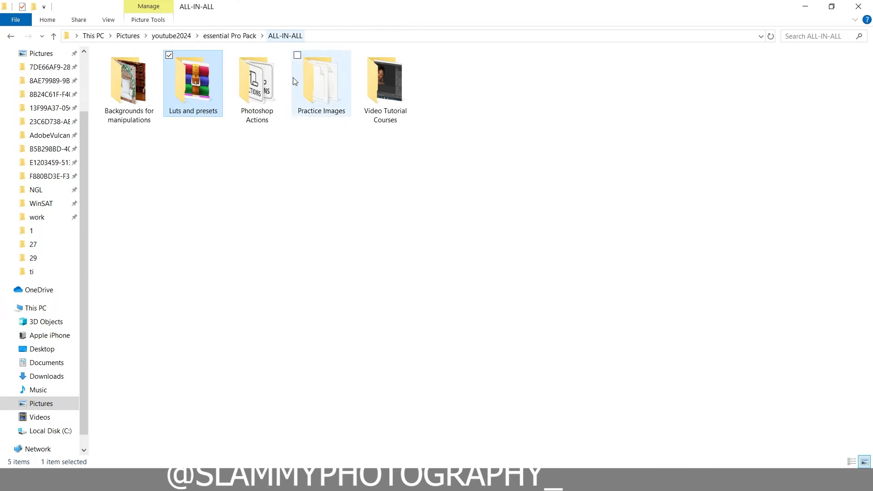
View the Photoshop Actions folder contents alongside the actions loaded in Photoshop, and return to the ALL-IN-ALL folder in File Explorer.
{"action": "left_click", "coordinate": [246, 124]}
{"action": "double_click", "coordinate": [246, 123]}
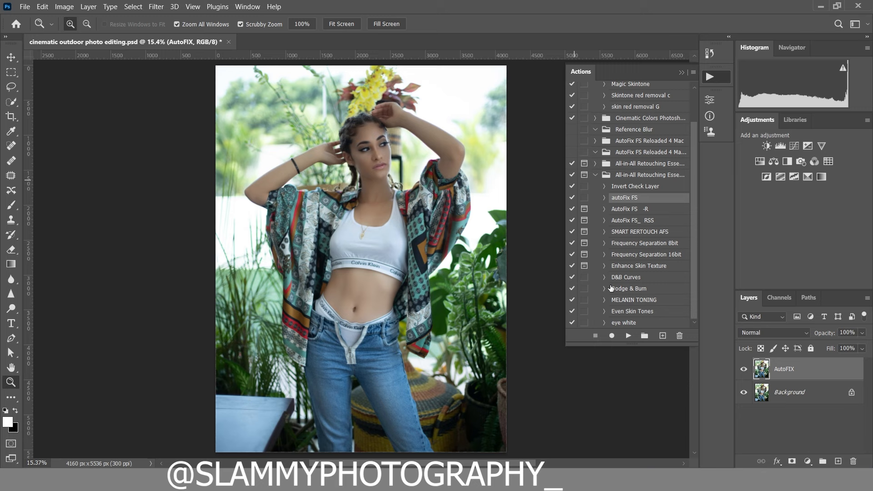
{"action": "key", "text": "alt+Tab"}
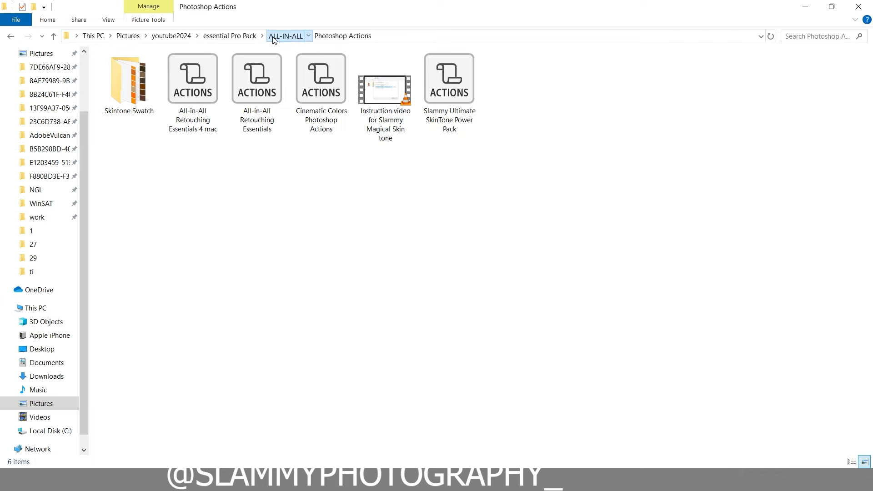
{"action": "left_click", "coordinate": [285, 36]}
Look over the sample photos in the Practice Images folder and return to the ALL-IN-ALL folder.
{"action": "left_click", "coordinate": [322, 100]}
{"action": "double_click", "coordinate": [322, 97]}
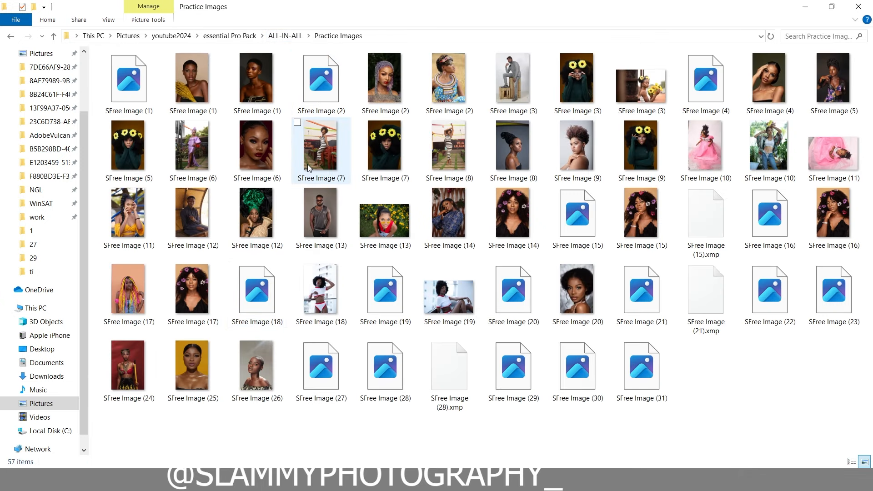
{"action": "mouse_move", "coordinate": [307, 155]}
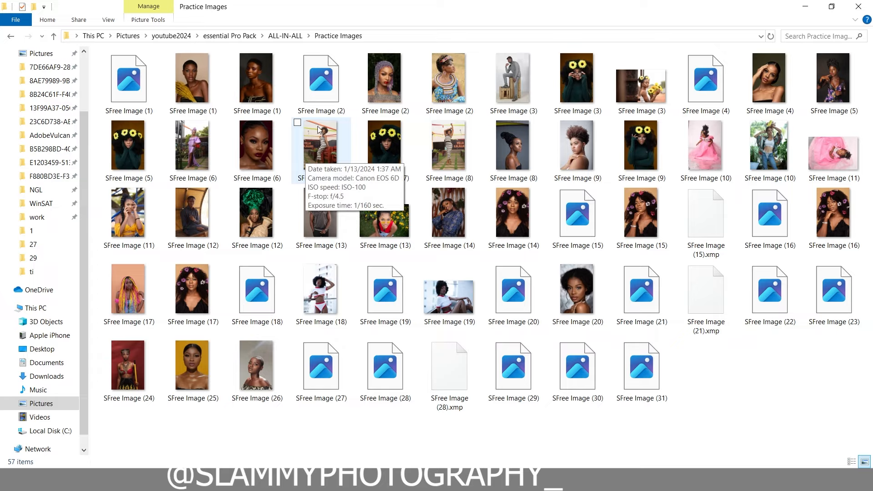
{"action": "left_click", "coordinate": [285, 36]}
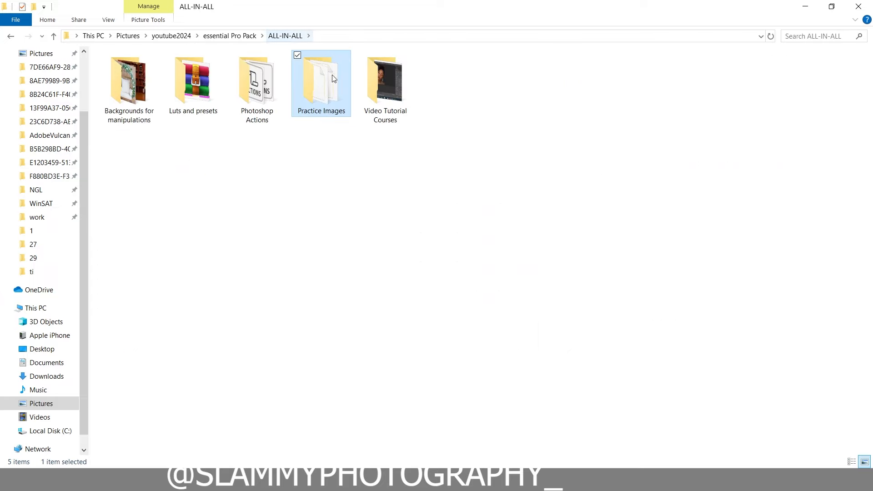
View the Video Tutorial Courses folder, revisit Practice Images, and go back up to the essential Pro Pack folder.
{"action": "double_click", "coordinate": [380, 111]}
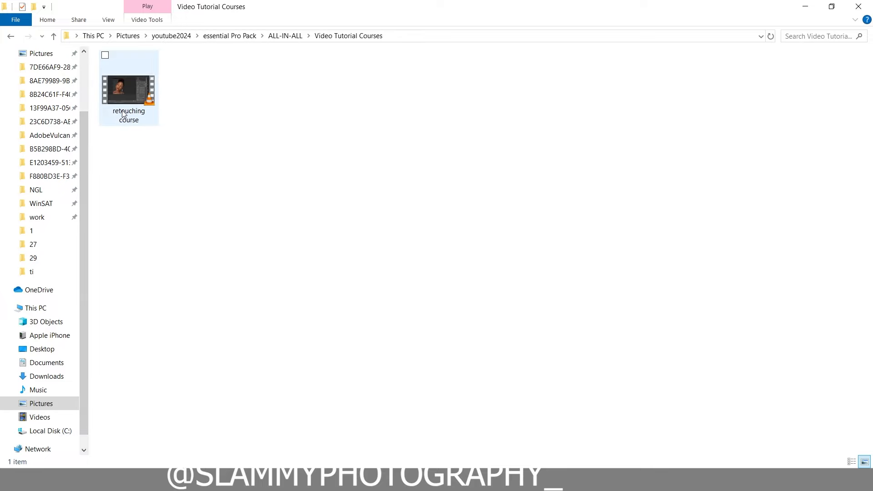
{"action": "left_click", "coordinate": [285, 36]}
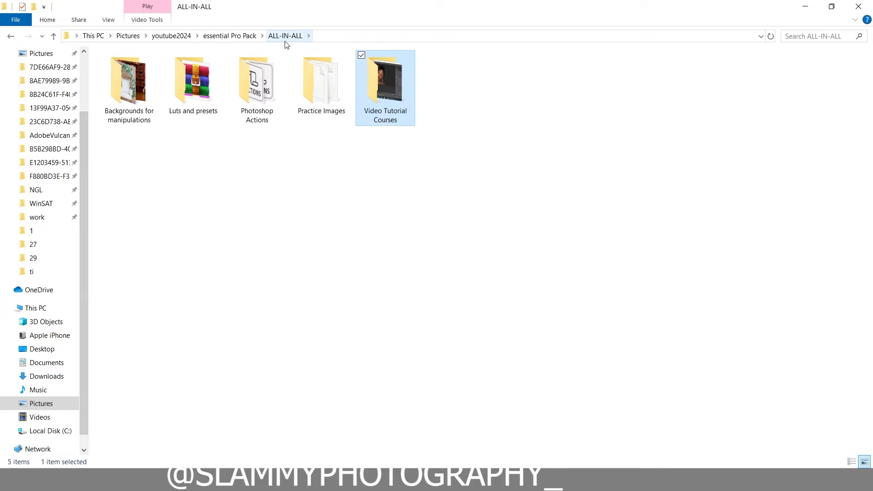
{"action": "double_click", "coordinate": [315, 104]}
{"action": "left_click", "coordinate": [248, 37]}
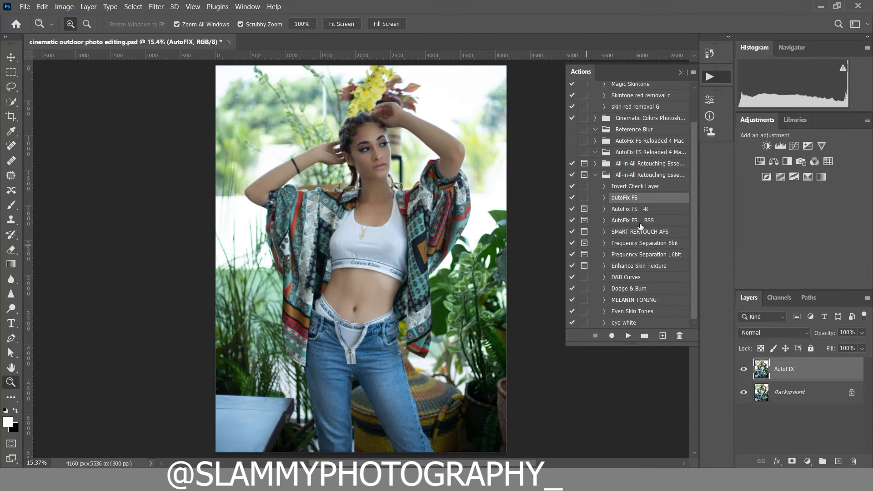
Switch to Photoshop, compare the portrait with and without the AutoFIX layer up close, and fit the image on screen.
{"action": "left_click", "coordinate": [742, 369]}
{"action": "left_click_drag", "start_coordinate": [364, 149], "coordinate": [366, 152]}
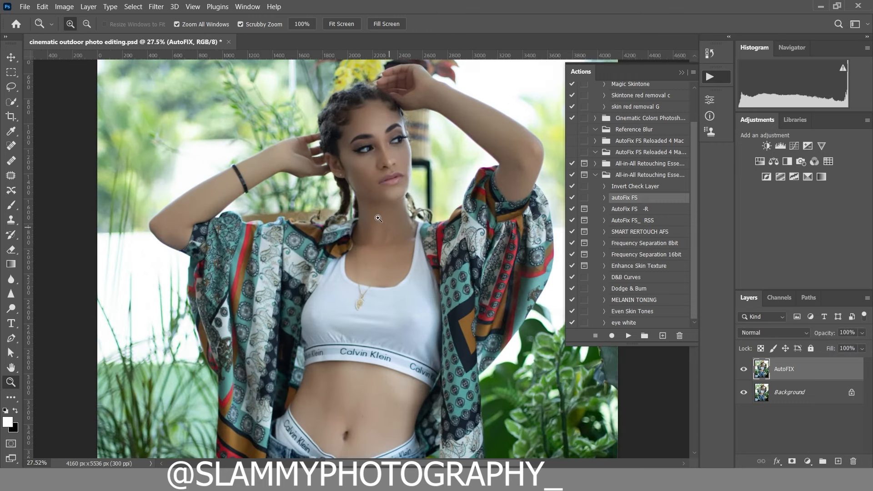
{"action": "left_click", "coordinate": [193, 7]}
{"action": "left_click", "coordinate": [241, 106]}
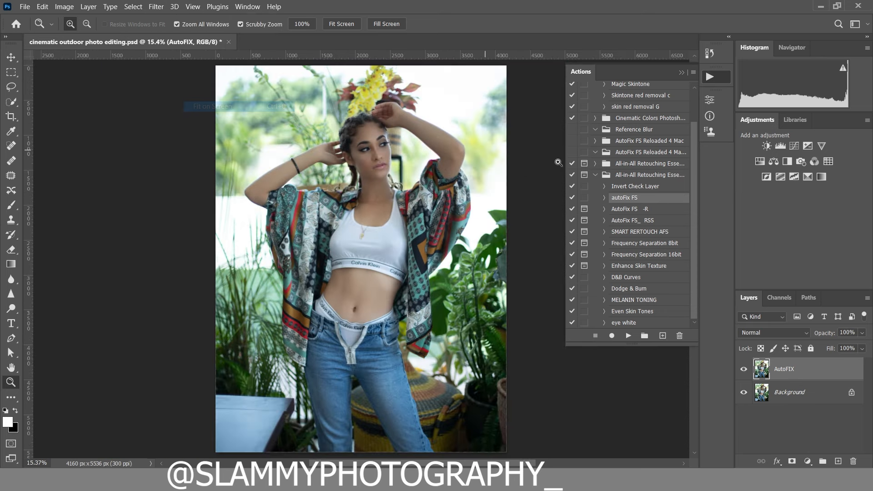
Expand the first All-in-All Retouching set, select its auto Pop! action, and turn on Button Mode for the actions.
{"action": "left_click", "coordinate": [594, 163]}
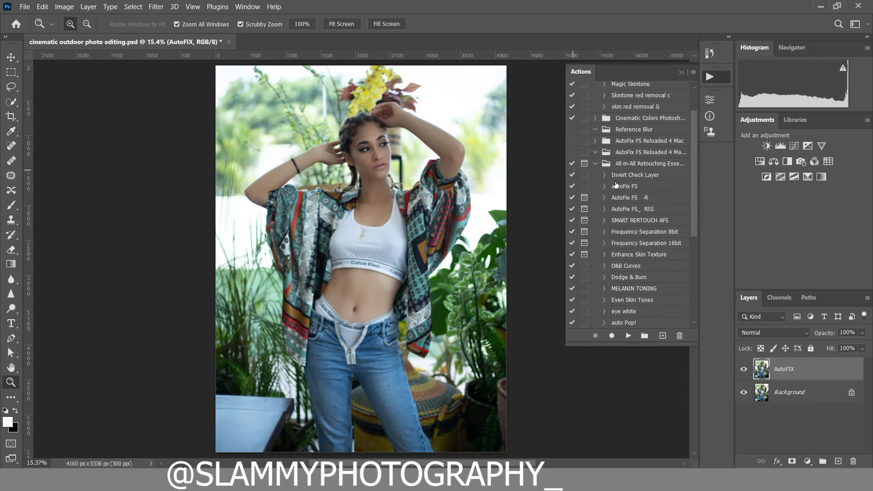
{"action": "scroll", "coordinate": [618, 184], "scroll_direction": "down", "scroll_amount": 1}
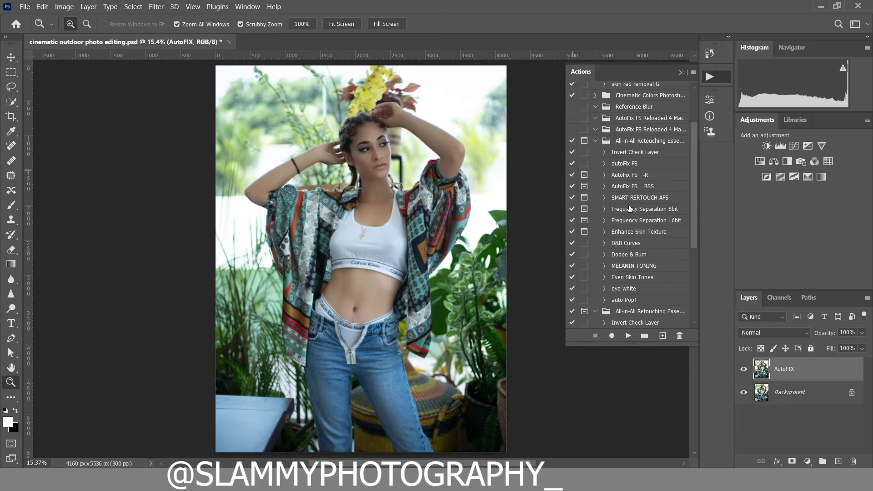
{"action": "scroll", "coordinate": [614, 205], "scroll_direction": "down", "scroll_amount": 3}
{"action": "left_click", "coordinate": [627, 243]}
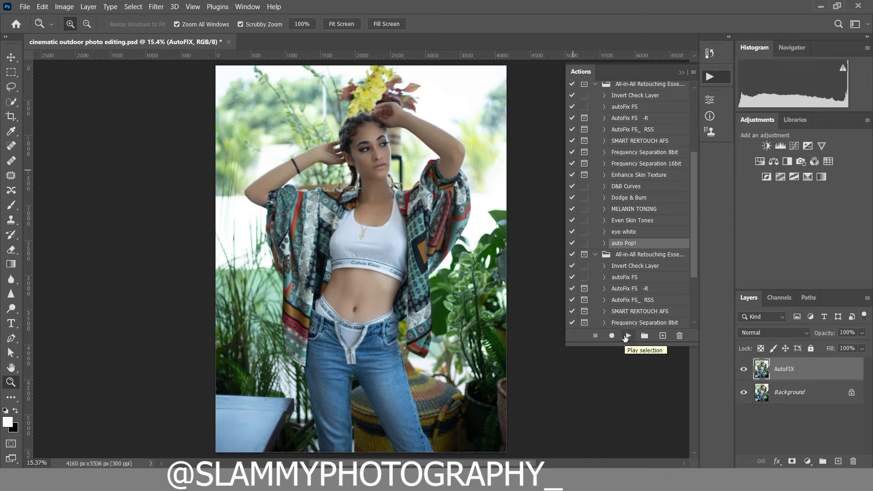
{"action": "left_click", "coordinate": [693, 73]}
{"action": "left_click", "coordinate": [714, 78]}
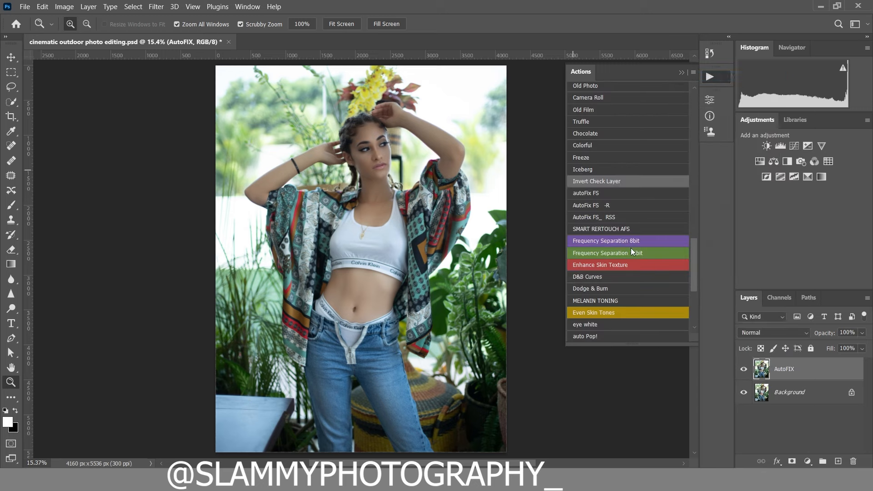
Run the auto Pop! action twice on the portrait to boost its contrast and color.
{"action": "mouse_move", "coordinate": [694, 260]}
{"action": "left_mouse_down"}
{"action": "mouse_move", "coordinate": [671, 99]}
{"action": "mouse_move", "coordinate": [685, 147]}
{"action": "mouse_move", "coordinate": [689, 248]}
{"action": "left_mouse_up"}
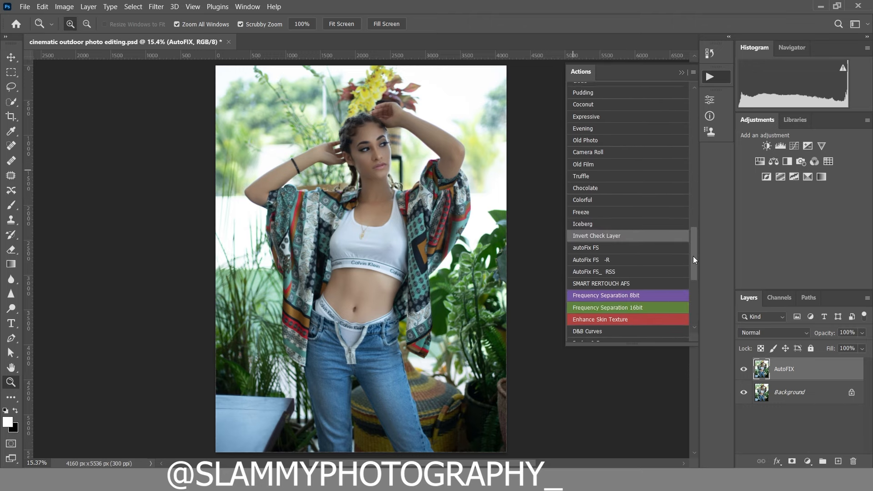
{"action": "left_click_drag", "start_coordinate": [694, 253], "coordinate": [693, 272]}
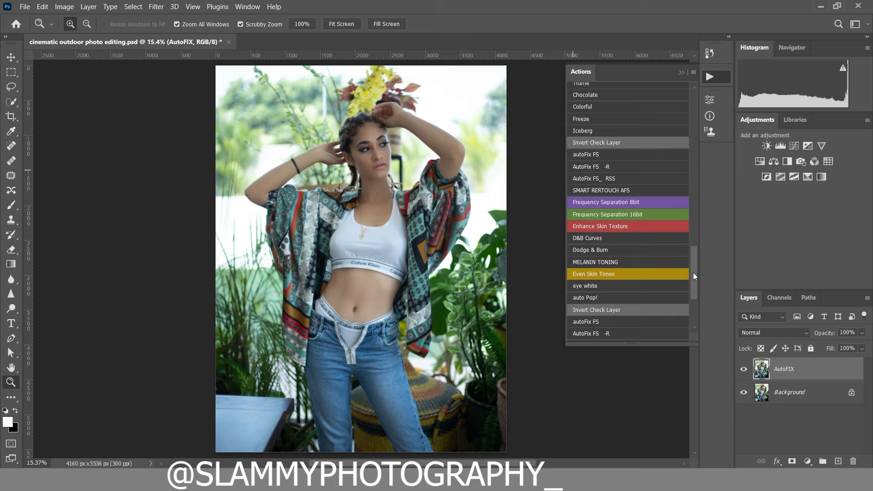
{"action": "left_click", "coordinate": [587, 299]}
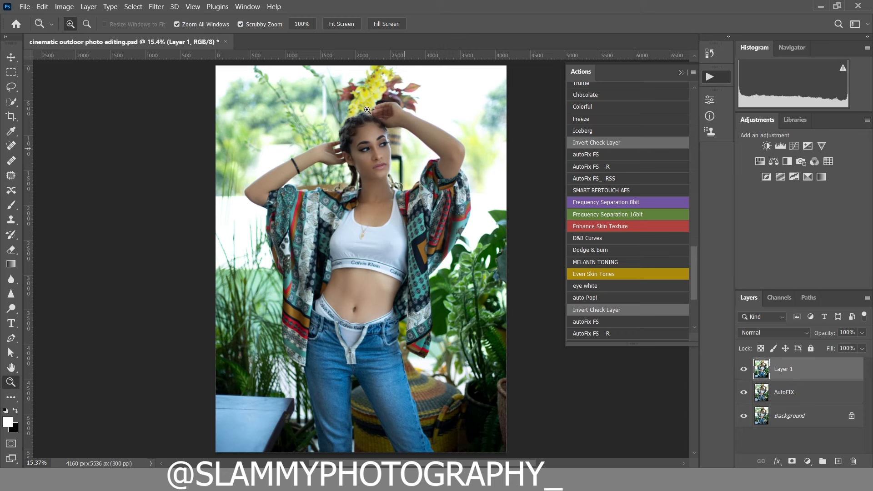
{"action": "left_click_drag", "start_coordinate": [367, 110], "coordinate": [395, 110]}
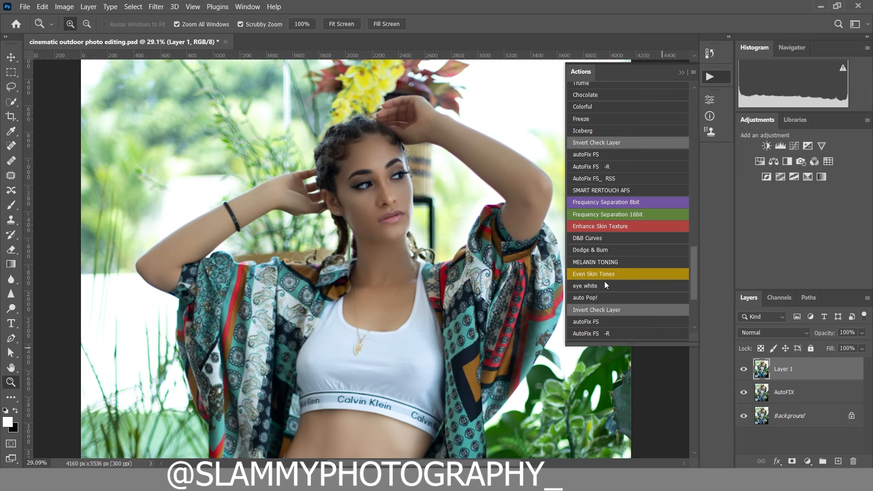
{"action": "left_click", "coordinate": [604, 298]}
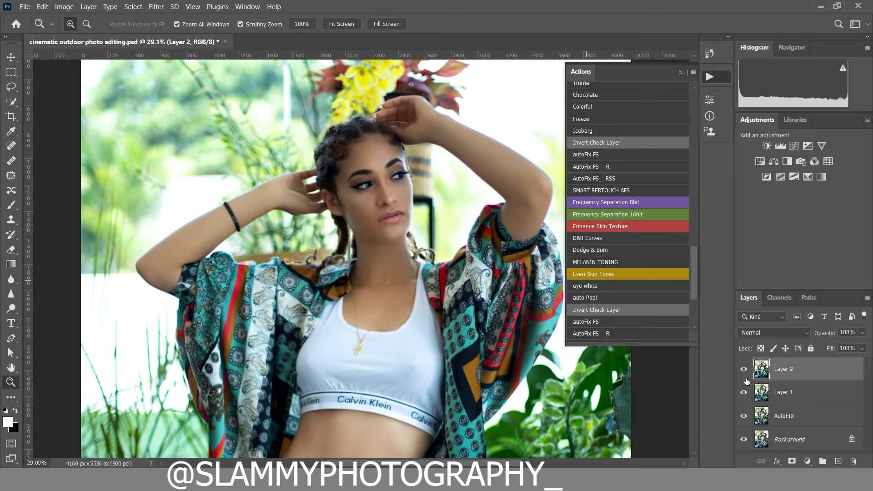
Fit the image on screen and compare the retouched result with the original Background layer alone.
{"action": "left_click", "coordinate": [193, 7]}
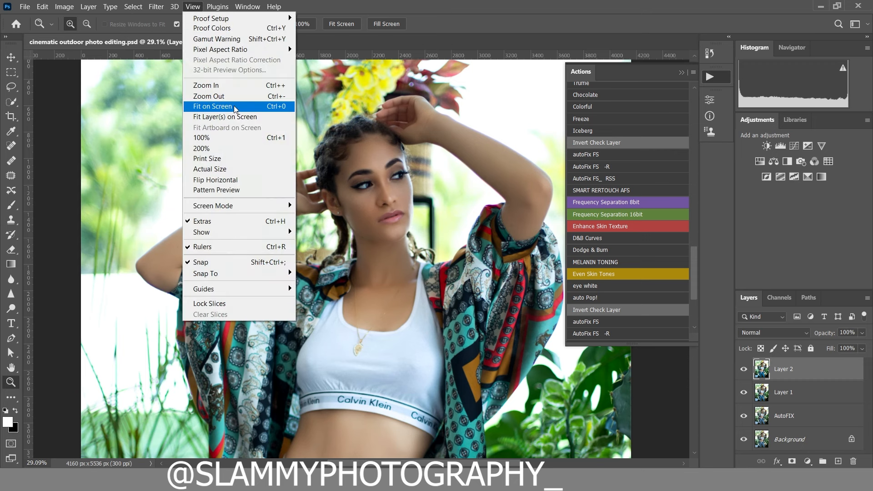
{"action": "left_click", "coordinate": [211, 106]}
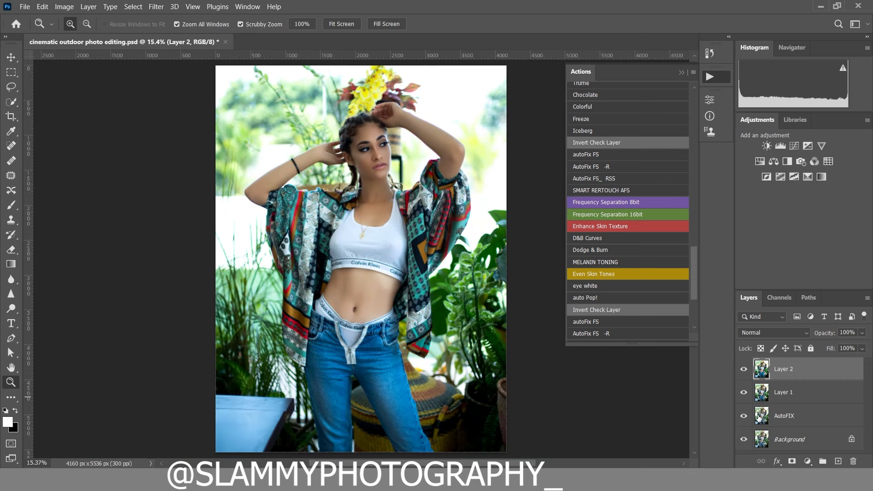
{"action": "left_click", "coordinate": [743, 440], "text": "alt"}
{"action": "left_click", "coordinate": [743, 439], "text": "alt"}
Add a Color Lookup adjustment layer and load the outdoors (1).CUBE 3D LUT from Premium Outdoor LUTs.
{"action": "left_click", "coordinate": [807, 461]}
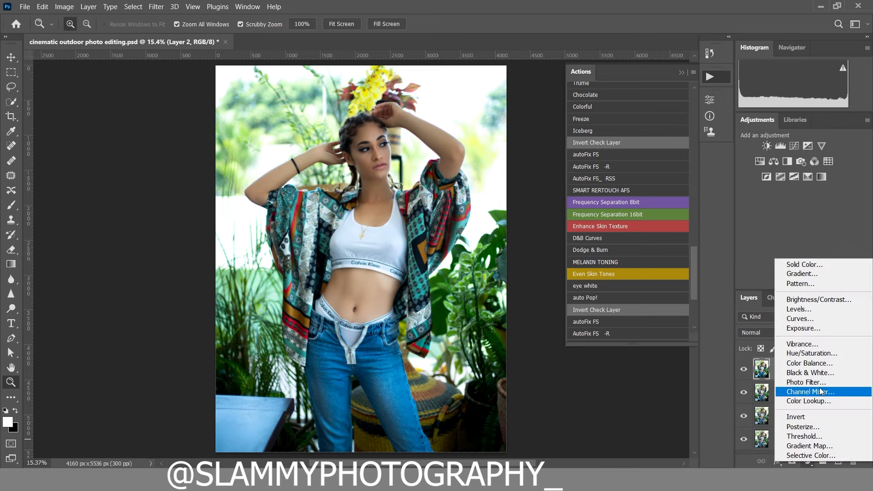
{"action": "left_click", "coordinate": [813, 401]}
{"action": "left_click", "coordinate": [640, 135]}
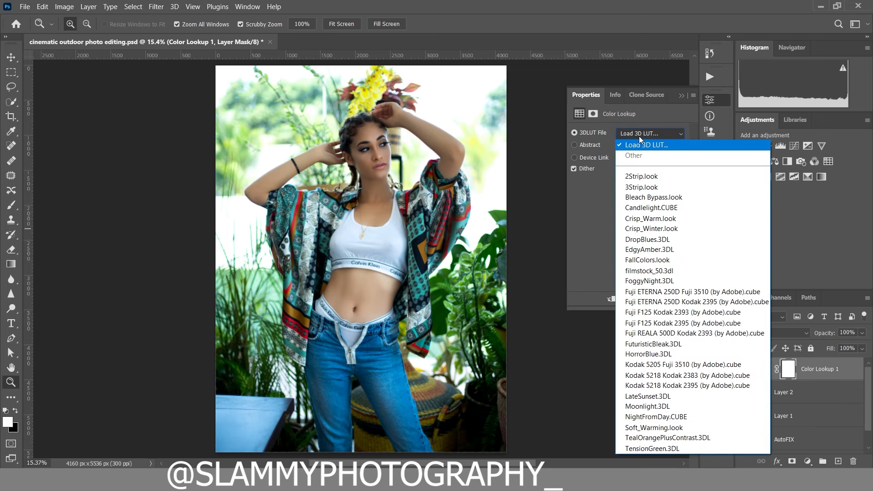
{"action": "left_click", "coordinate": [641, 145]}
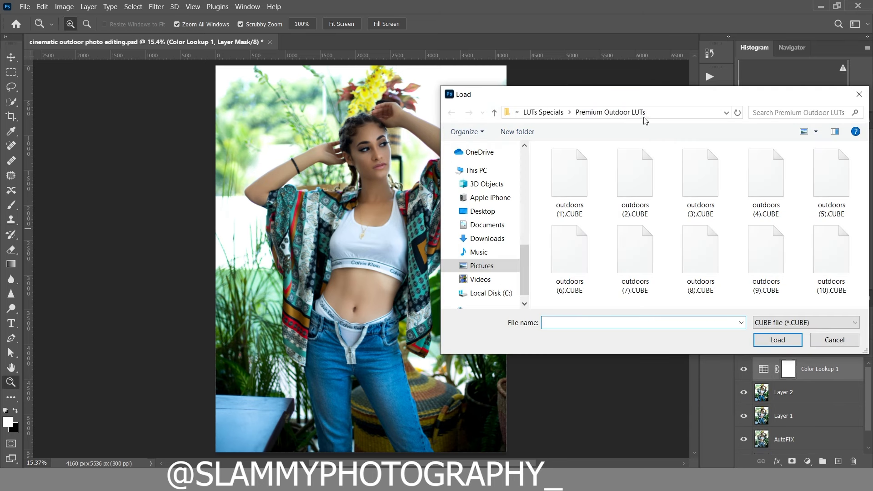
{"action": "left_click", "coordinate": [571, 181]}
{"action": "left_click", "coordinate": [765, 342]}
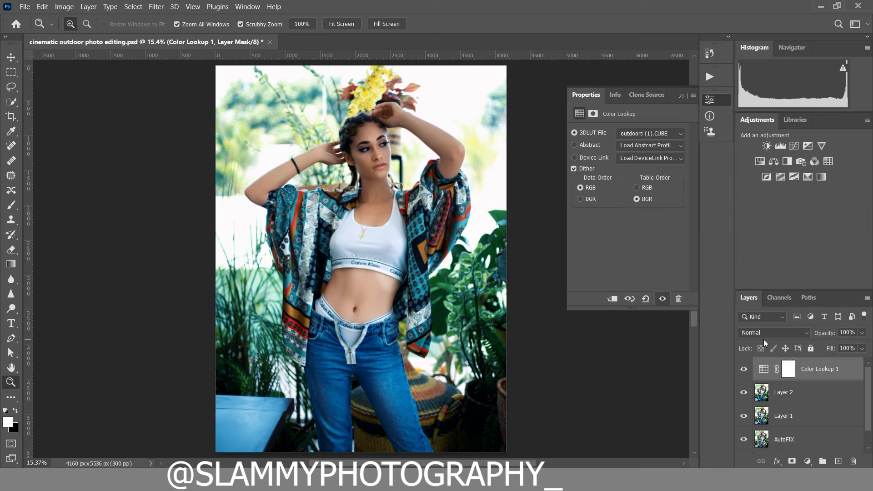
Compare the image with and without the Color Lookup adjustment, and stamp all visible layers into a new top layer.
{"action": "left_click", "coordinate": [744, 370]}
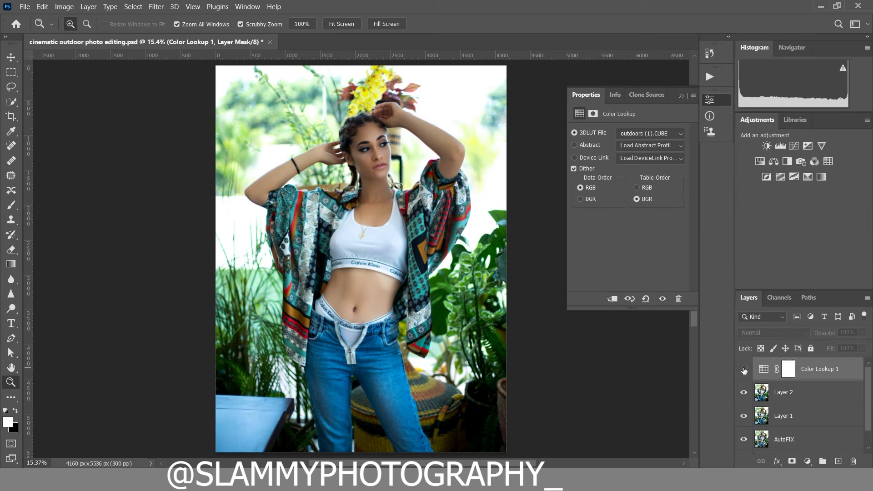
{"action": "left_click", "coordinate": [744, 370]}
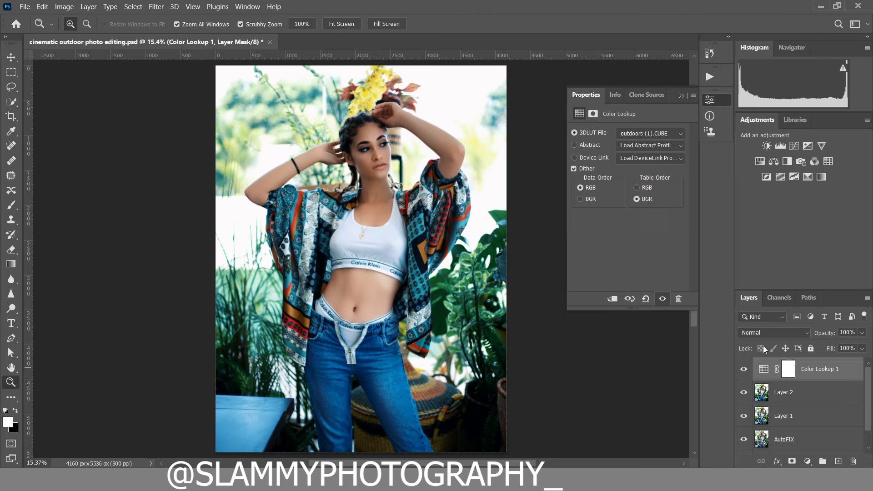
{"action": "key", "text": "ctrl+shift+alt+e"}
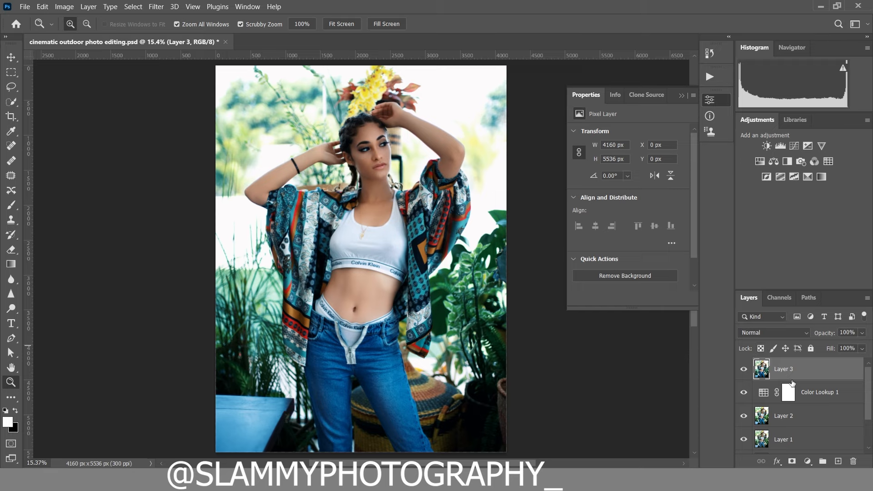
Open Layer 3 in the Camera Raw Filter and set temperature +10, contrast +6, whites +16 and blacks -12.
{"action": "left_click", "coordinate": [156, 6]}
{"action": "left_click", "coordinate": [181, 85]}
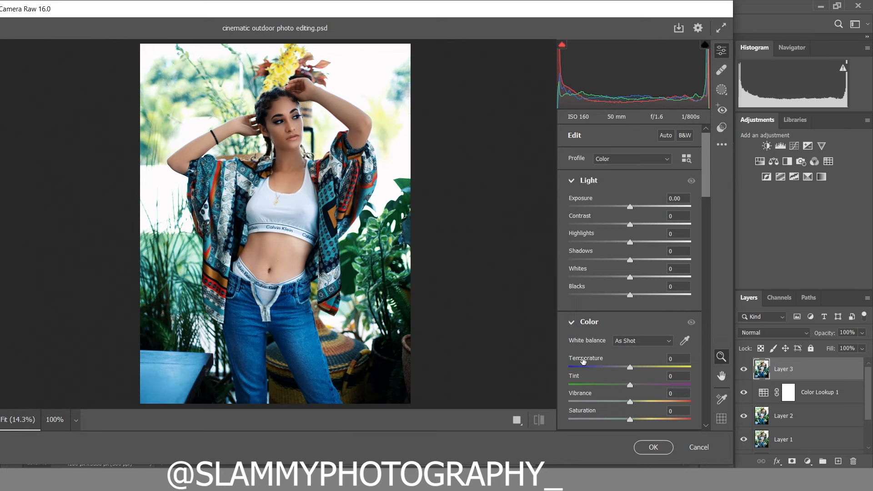
{"action": "left_click_drag", "start_coordinate": [581, 359], "coordinate": [590, 360]}
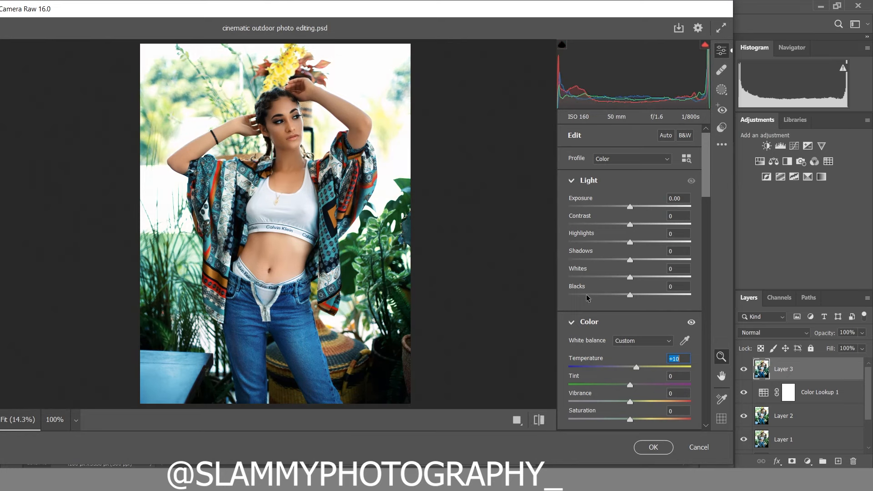
{"action": "left_click_drag", "start_coordinate": [597, 289], "coordinate": [594, 271]}
{"action": "left_click_drag", "start_coordinate": [584, 219], "coordinate": [589, 236]}
Set the Blue Primary saturation to +25 in Calibration and show the before and after views side by side.
{"action": "scroll", "coordinate": [614, 349], "scroll_direction": "down", "scroll_amount": 10}
{"action": "scroll", "coordinate": [614, 349], "scroll_direction": "down", "scroll_amount": 12}
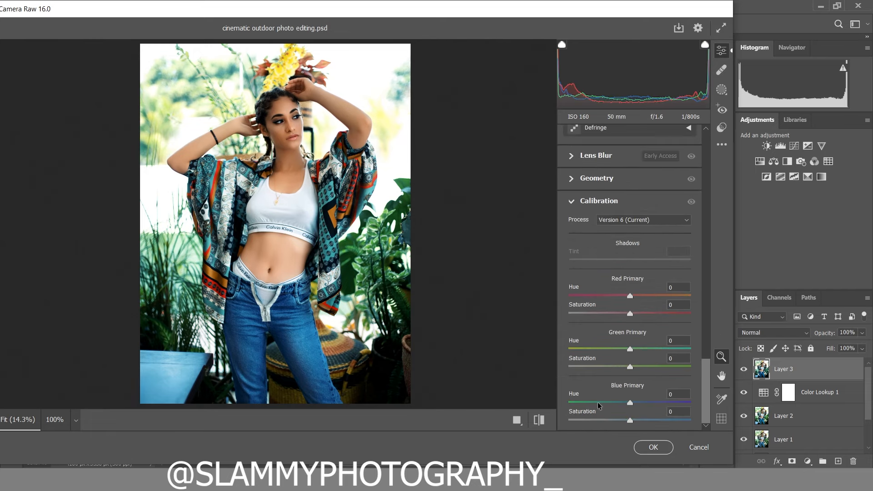
{"action": "left_click_drag", "start_coordinate": [594, 412], "coordinate": [611, 412]}
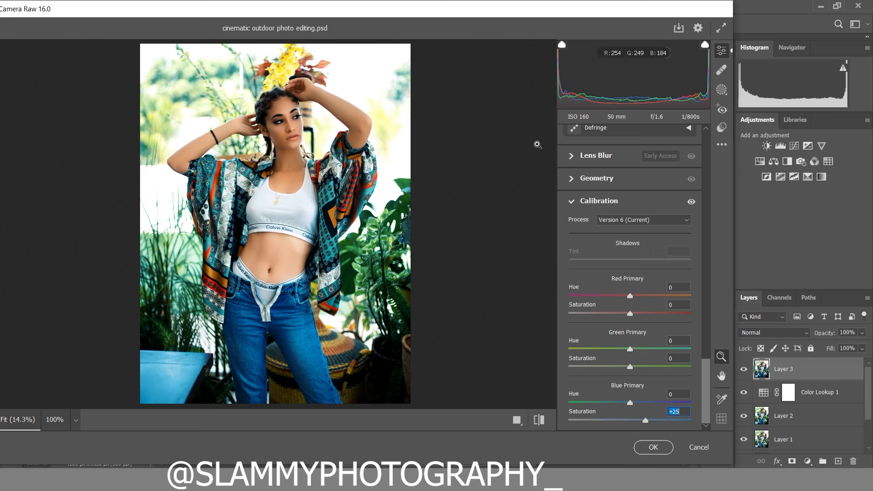
{"action": "left_click", "coordinate": [518, 419]}
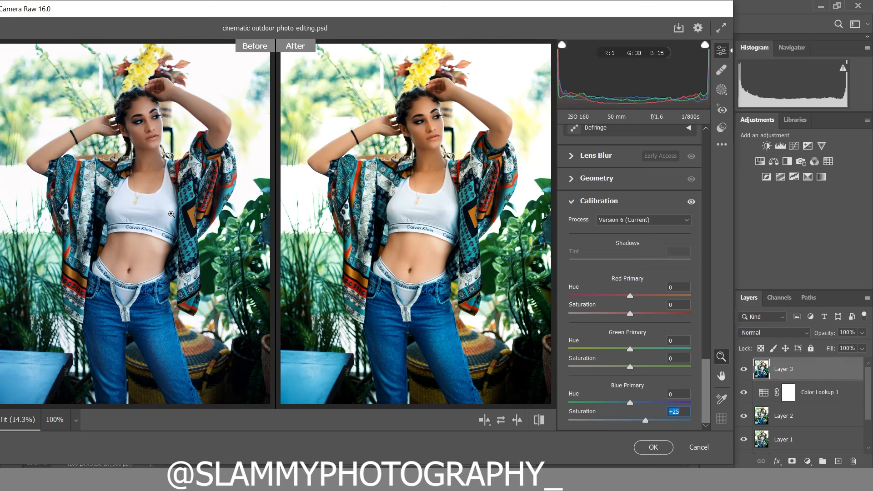
Adjust the Color Mixer with hue at +10 for reds and +6 for oranges, and saturation at +36 for blues.
{"action": "scroll", "coordinate": [622, 277], "scroll_direction": "up", "scroll_amount": 10}
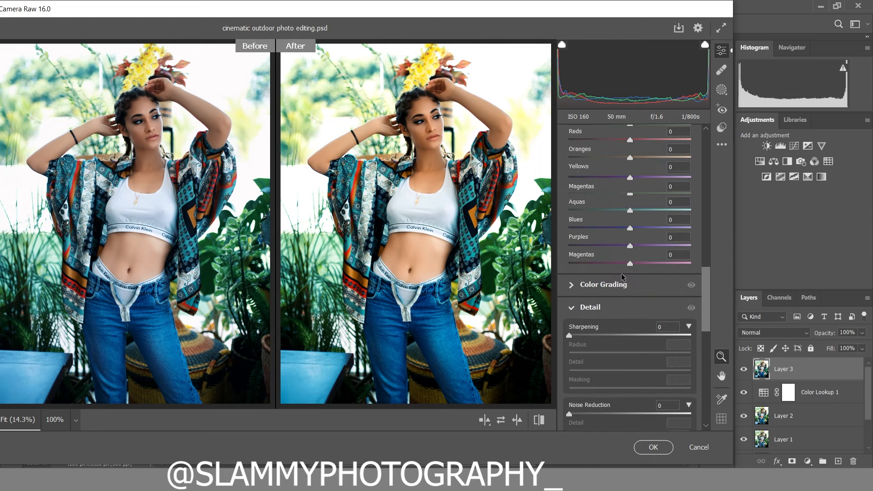
{"action": "scroll", "coordinate": [623, 276], "scroll_direction": "up", "scroll_amount": 8}
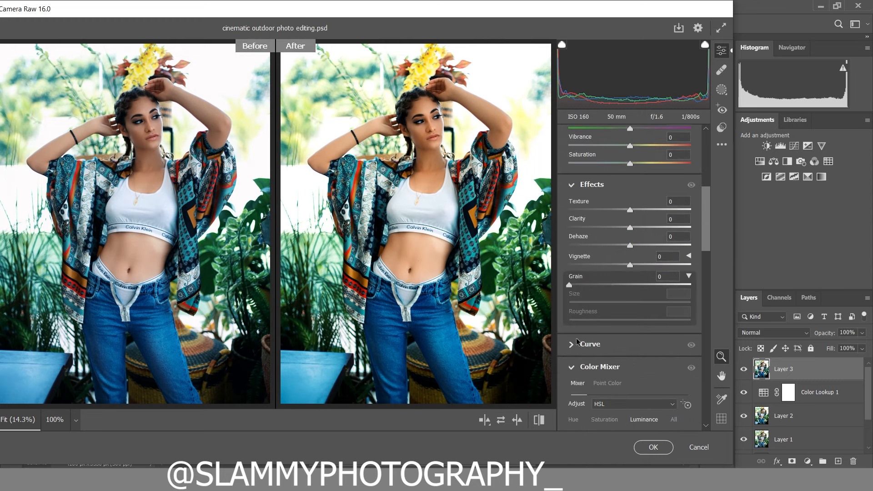
{"action": "scroll", "coordinate": [571, 373], "scroll_direction": "down", "scroll_amount": 3}
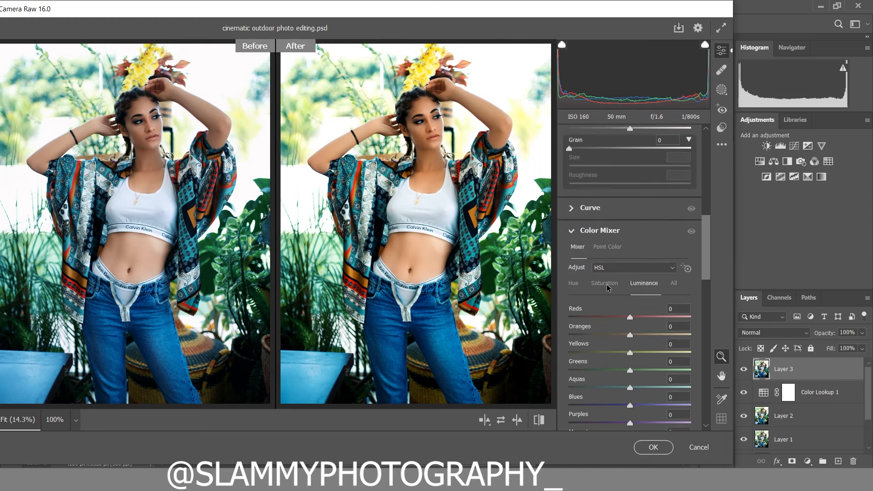
{"action": "left_click", "coordinate": [573, 283]}
{"action": "mouse_move", "coordinate": [586, 314]}
{"action": "left_mouse_down"}
{"action": "mouse_move", "coordinate": [593, 313]}
{"action": "mouse_move", "coordinate": [590, 330]}
{"action": "mouse_move", "coordinate": [596, 312]}
{"action": "left_mouse_up"}
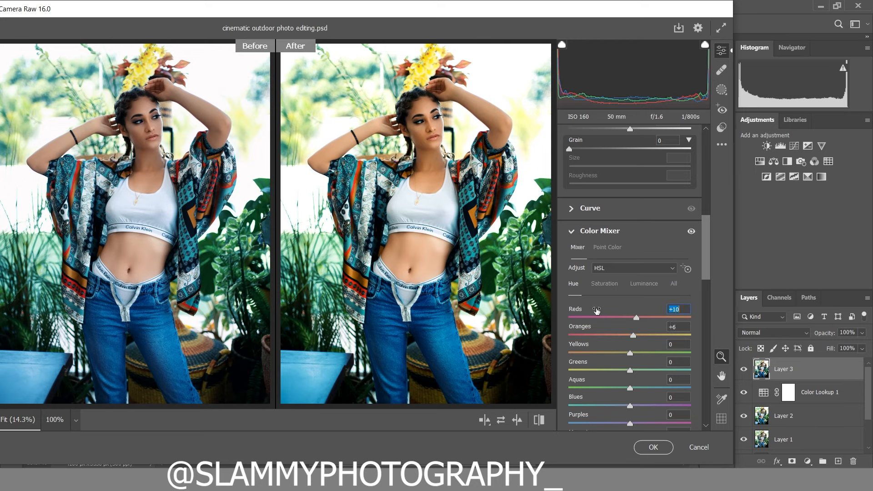
{"action": "left_click_drag", "start_coordinate": [597, 348], "coordinate": [633, 403]}
{"action": "left_click", "coordinate": [601, 284]}
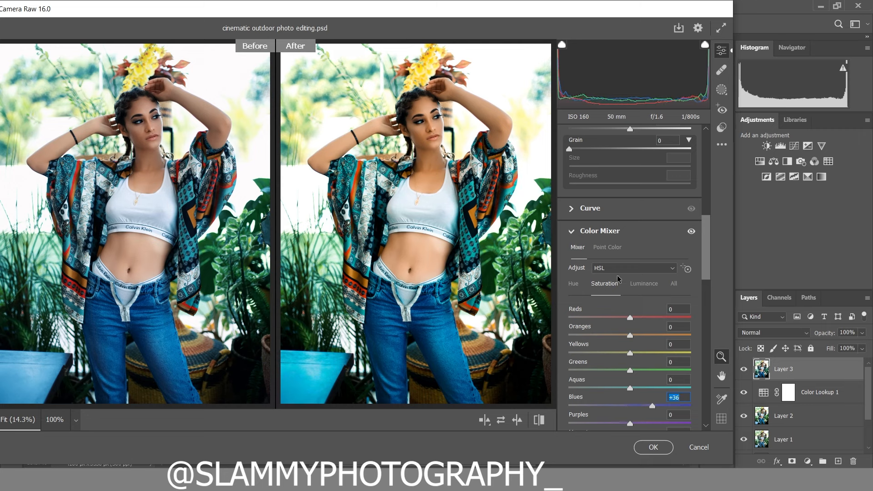
Apply the Camera Raw Filter with the temperature reduced to +8, and lower Layer 3's opacity to 84%.
{"action": "scroll", "coordinate": [603, 248], "scroll_direction": "up", "scroll_amount": 10}
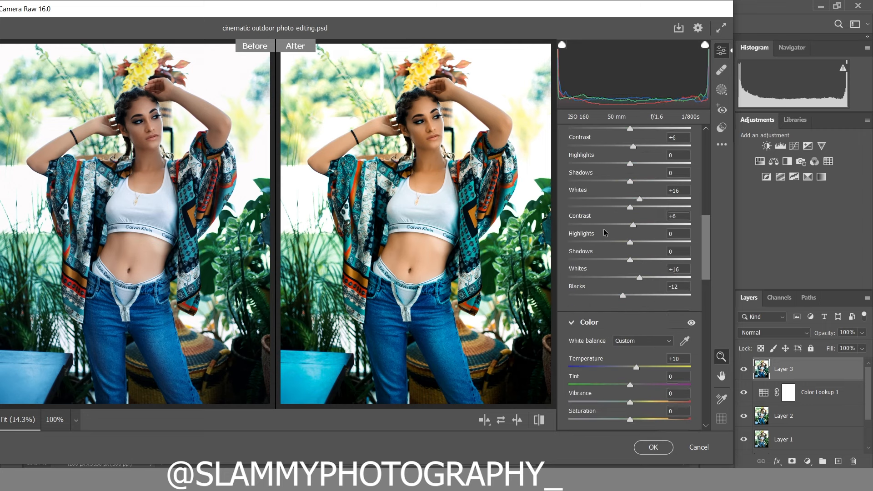
{"action": "left_click_drag", "start_coordinate": [600, 361], "coordinate": [597, 361]}
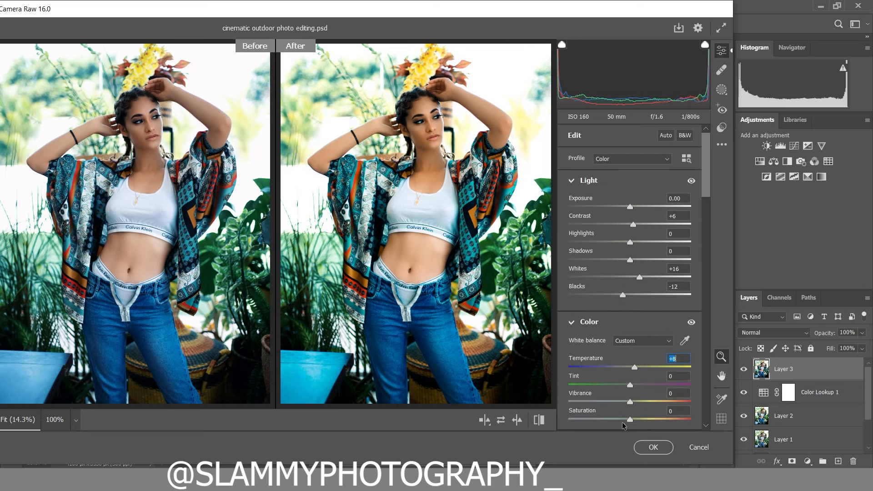
{"action": "left_click", "coordinate": [644, 448]}
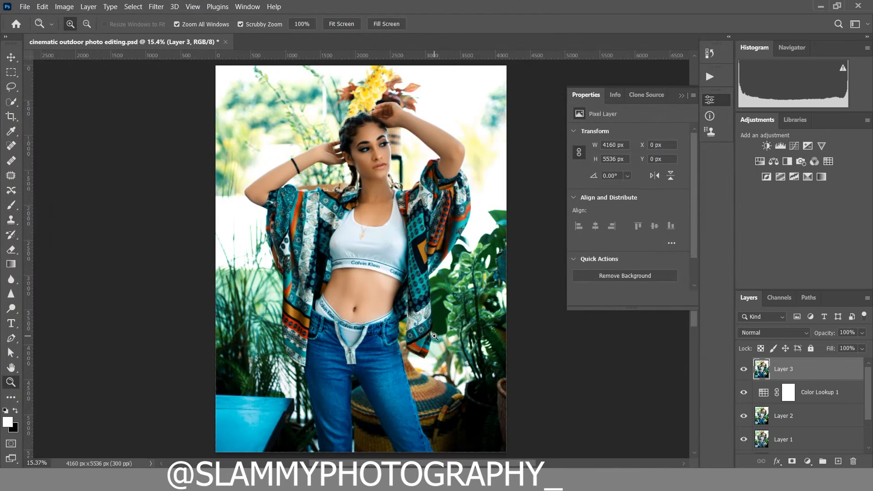
{"action": "left_click_drag", "start_coordinate": [819, 337], "coordinate": [812, 337]}
Compare the opening history state with the latest Master Opacity Change state, zoomed in on the woman's face and upper body.
{"action": "left_click", "coordinate": [709, 54]}
{"action": "left_click_drag", "start_coordinate": [694, 151], "coordinate": [675, 31]}
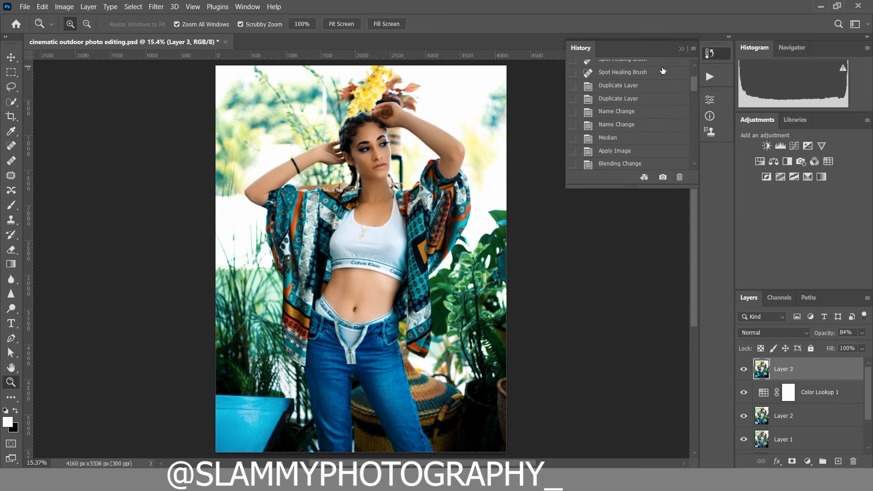
{"action": "left_click_drag", "start_coordinate": [693, 81], "coordinate": [690, 66]}
{"action": "left_click", "coordinate": [664, 72]}
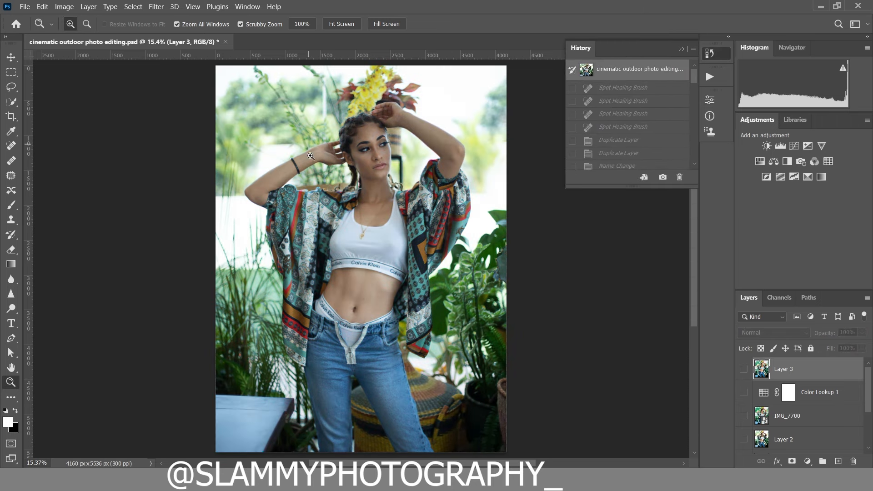
{"action": "left_click_drag", "start_coordinate": [377, 146], "coordinate": [406, 203]}
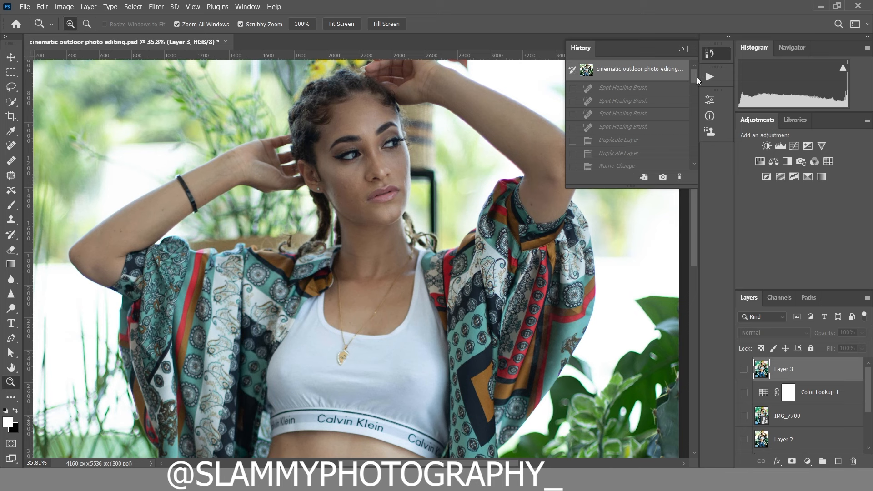
{"action": "left_click_drag", "start_coordinate": [697, 78], "coordinate": [699, 151]}
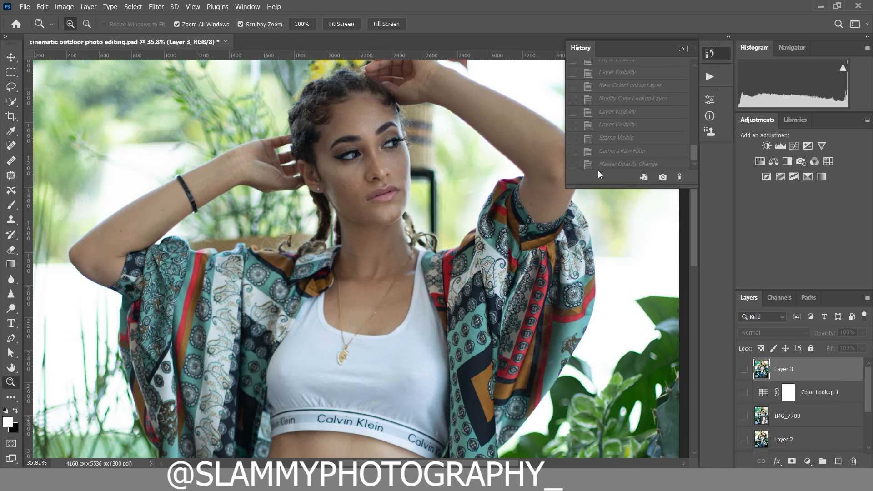
{"action": "left_click", "coordinate": [604, 167]}
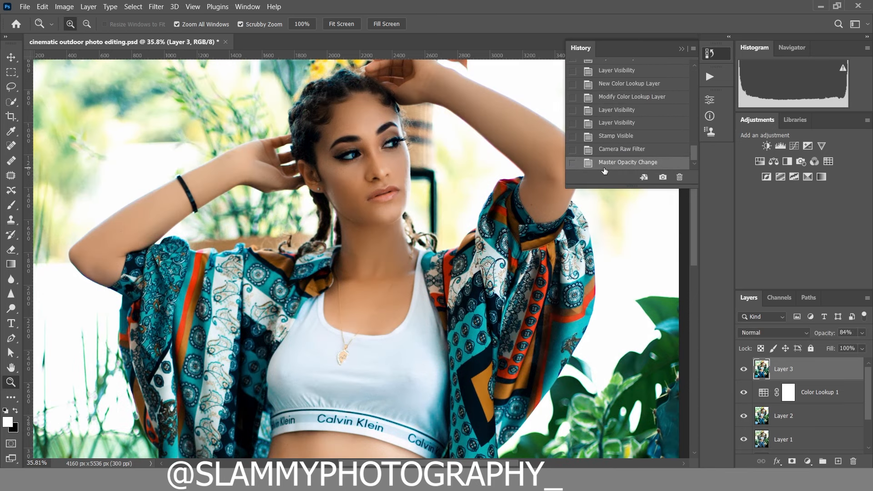
View the whole graded portrait fitted on screen and inspect the woman's face up close.
{"action": "left_click", "coordinate": [192, 6]}
{"action": "left_click", "coordinate": [244, 105]}
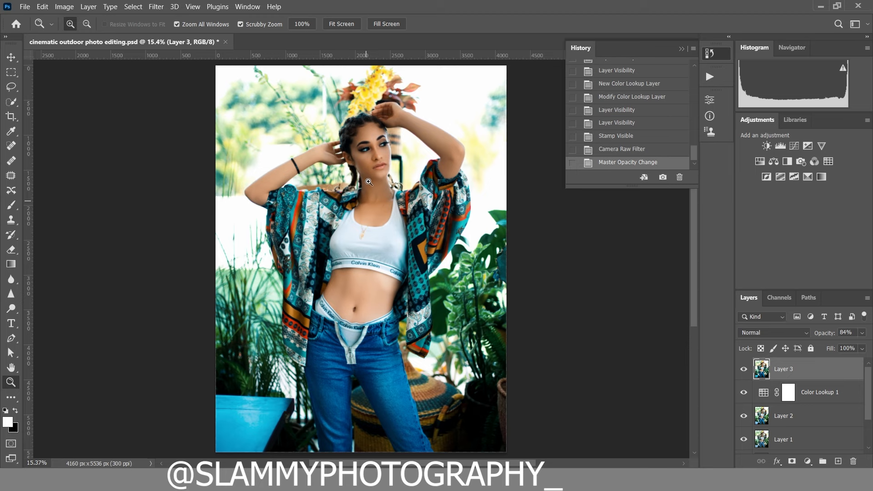
{"action": "left_click_drag", "start_coordinate": [377, 137], "coordinate": [402, 190]}
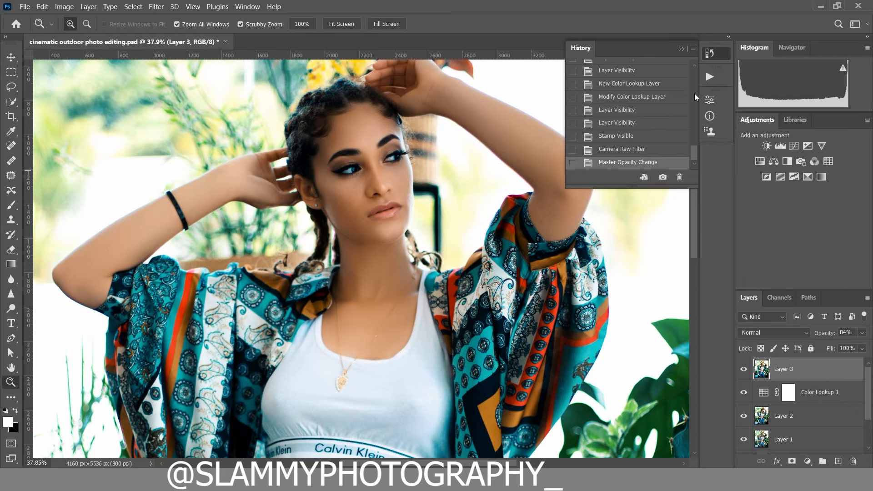
Show the list of retouching actions, and switch to File Explorer to view the ALL-IN-ALL folder in essential Pro Pack.
{"action": "left_click", "coordinate": [709, 78]}
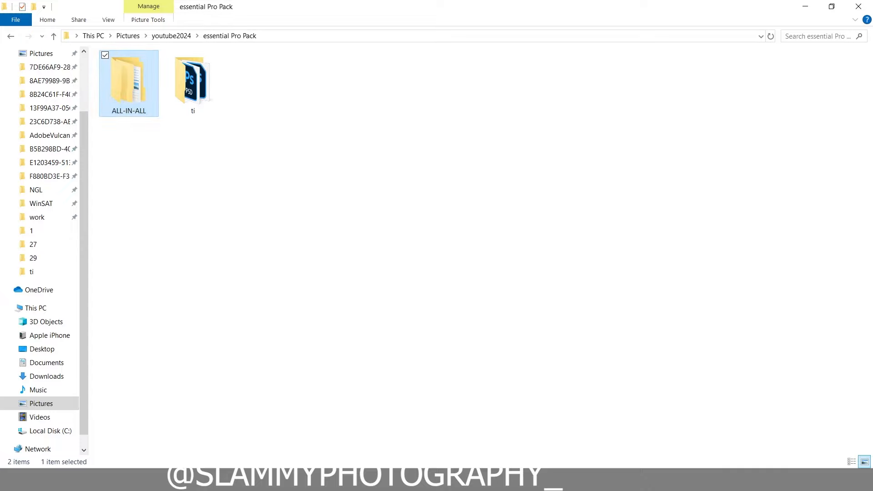
{"action": "left_click", "coordinate": [213, 39]}
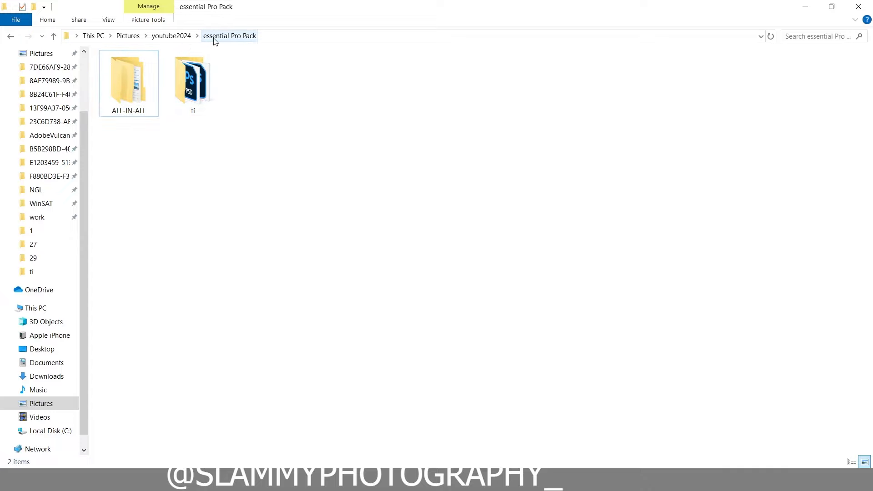
{"action": "double_click", "coordinate": [129, 91]}
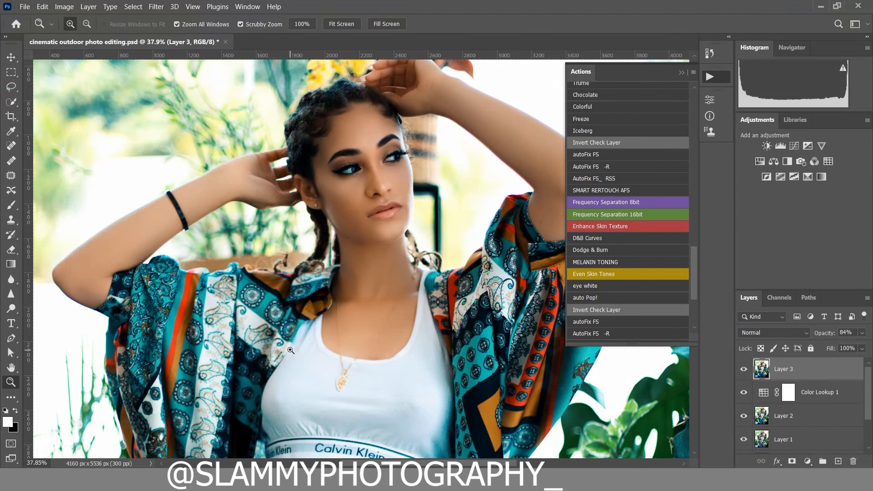
Fit the portrait on screen and compare its opening history state with the Camera Raw Filter state.
{"action": "left_click", "coordinate": [193, 6]}
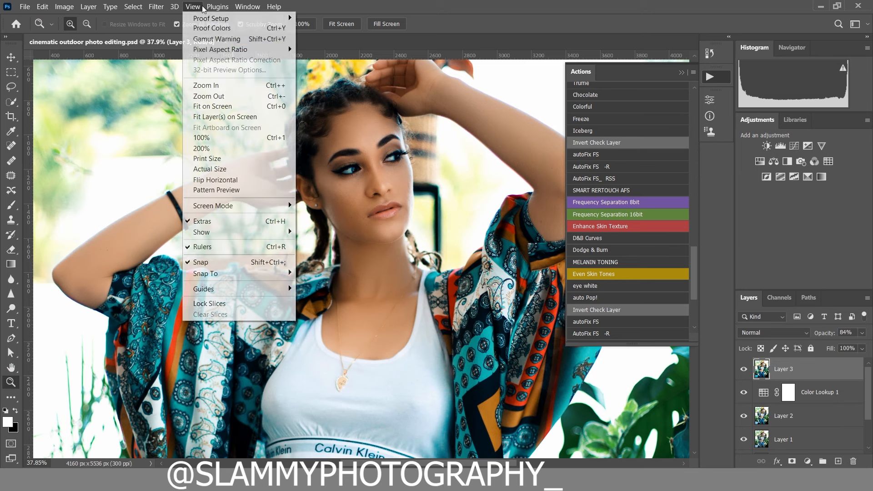
{"action": "left_click", "coordinate": [229, 108]}
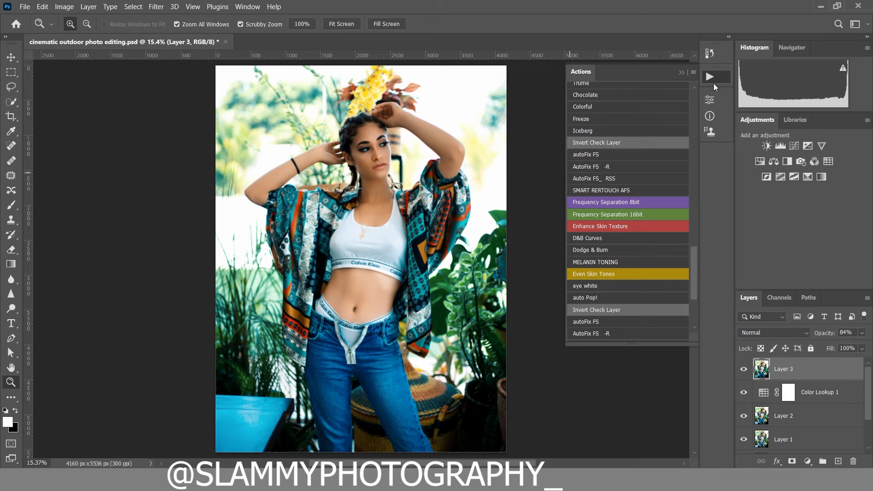
{"action": "left_click", "coordinate": [708, 54]}
{"action": "scroll", "coordinate": [694, 155], "scroll_direction": "up", "scroll_amount": 5}
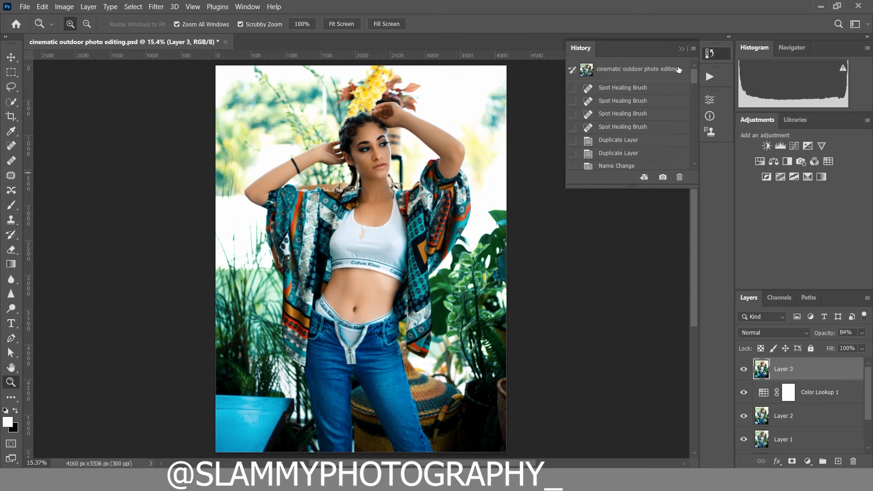
{"action": "left_click", "coordinate": [645, 70]}
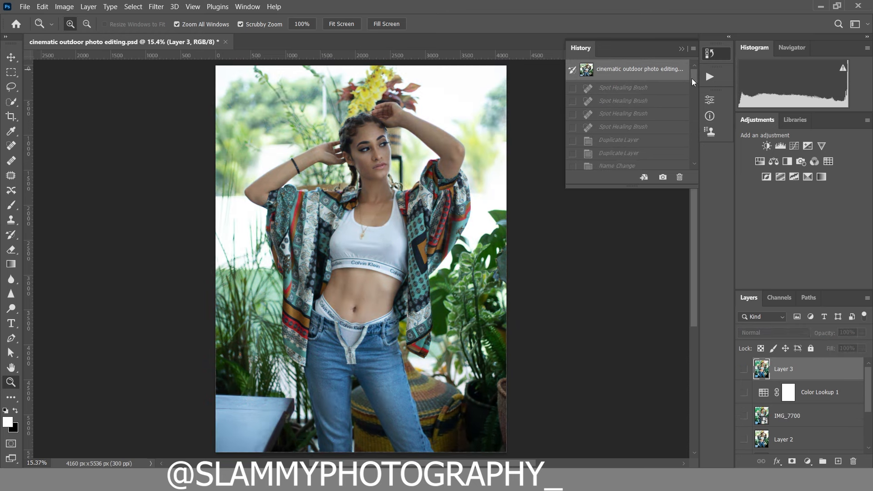
{"action": "left_click_drag", "start_coordinate": [694, 77], "coordinate": [691, 162]}
{"action": "left_click", "coordinate": [661, 155]}
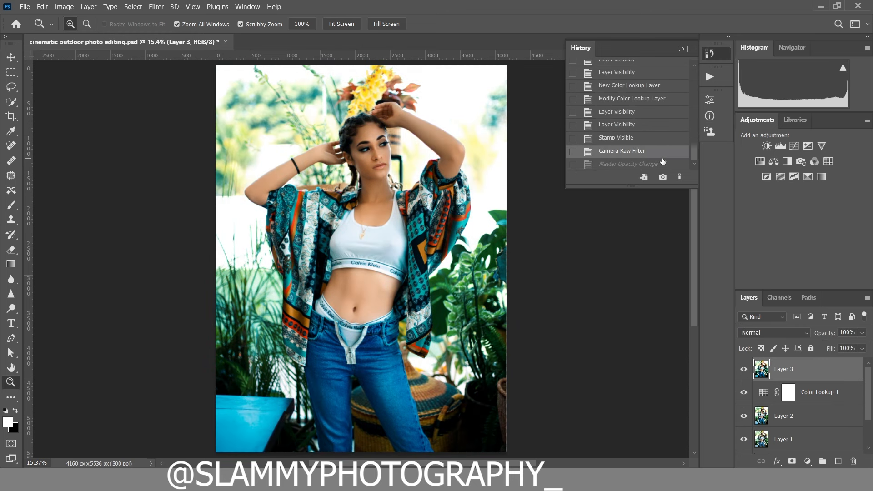